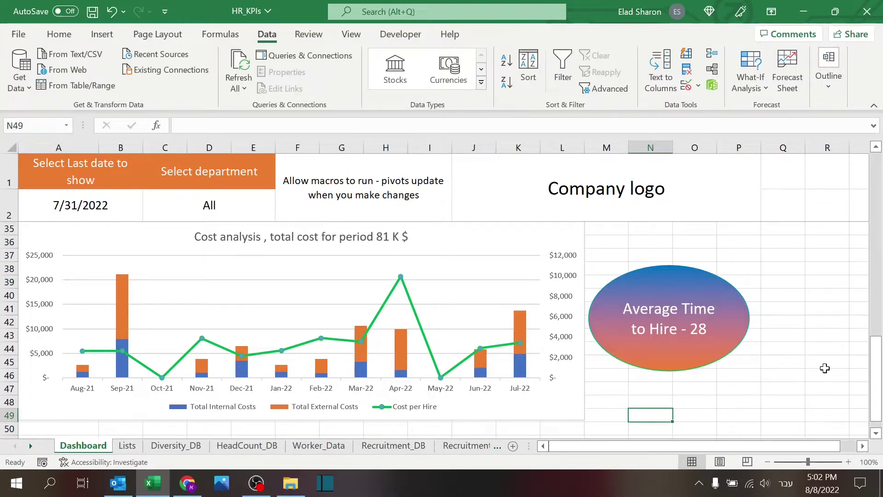
Switch to the Recruitment_Data sheet and bring its first columns into view
left_click_drag(875, 370, 879, 272)
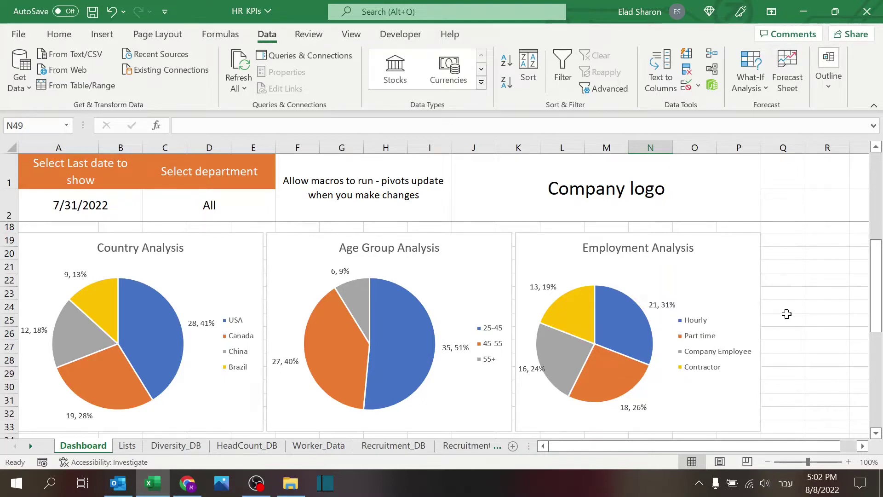
left_click_drag(875, 289, 881, 180)
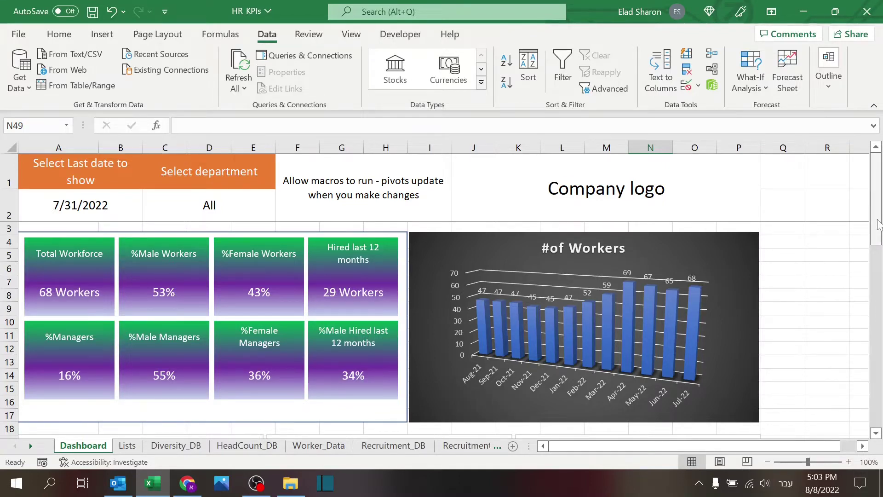
left_click_drag(874, 204, 862, 387)
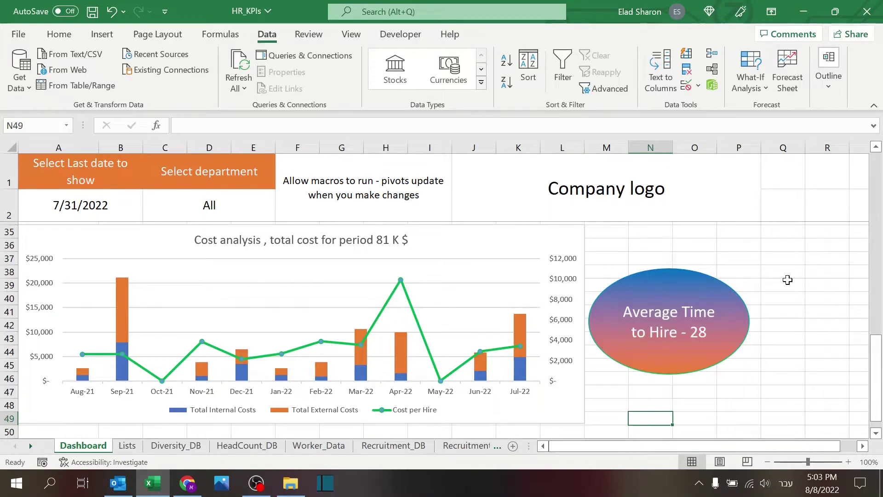
left_click(30, 446)
left_click(420, 445)
left_click(571, 448)
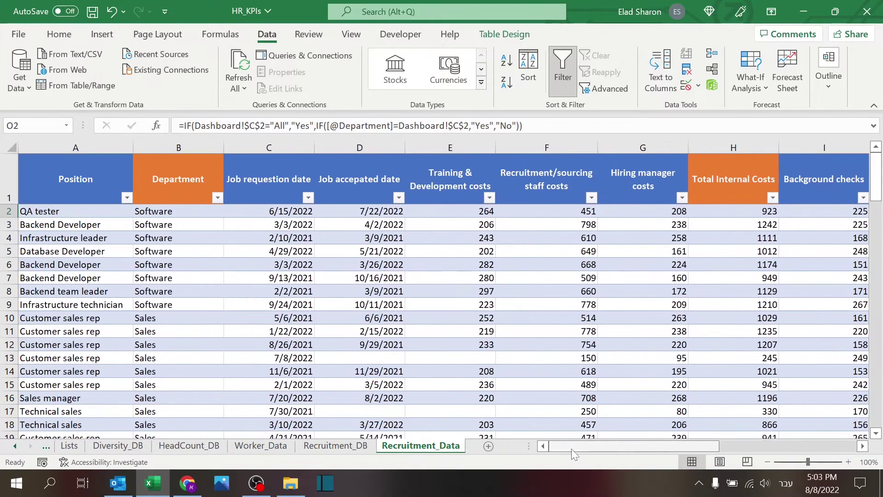
Review the Position drop-down in A2 (QA tester) and its validation rule, cancelling without changes
left_click(89, 179)
left_click(102, 211)
left_click(103, 192)
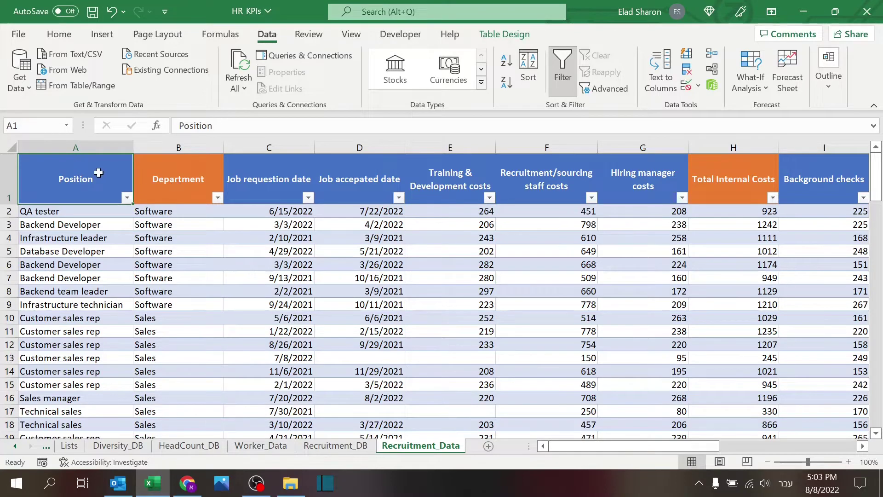
left_click(66, 206)
left_click(67, 210)
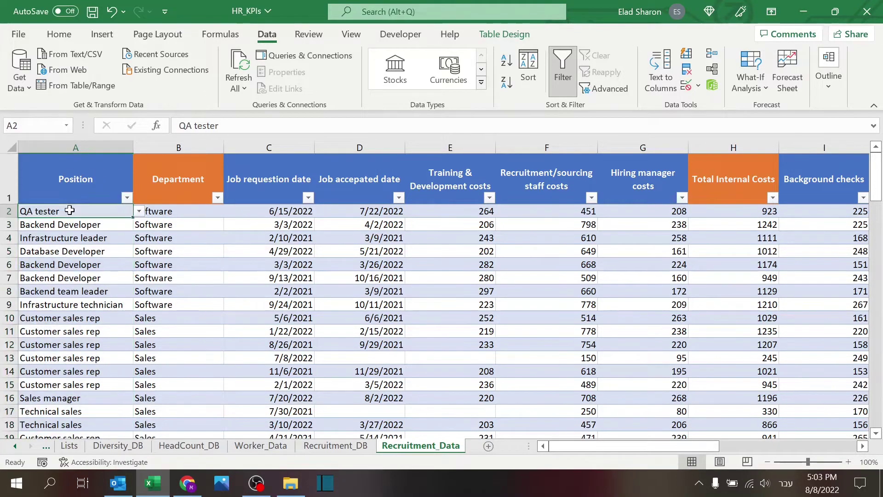
left_click(138, 212)
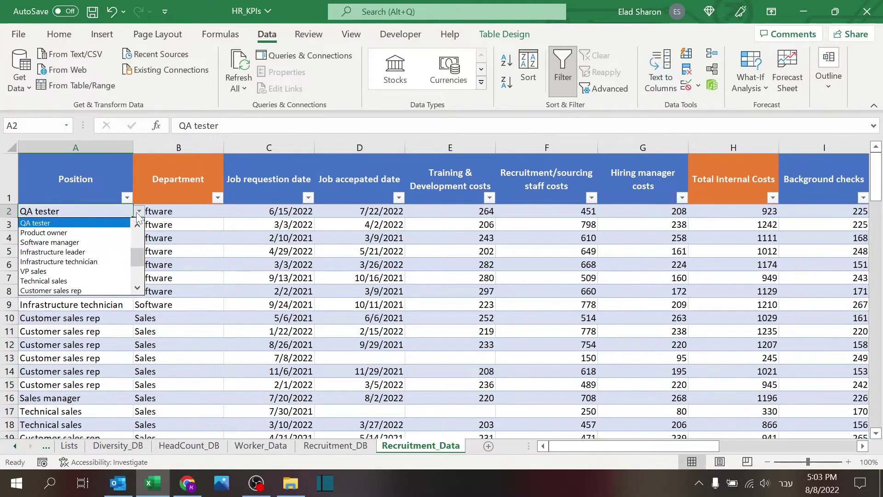
left_click(139, 212)
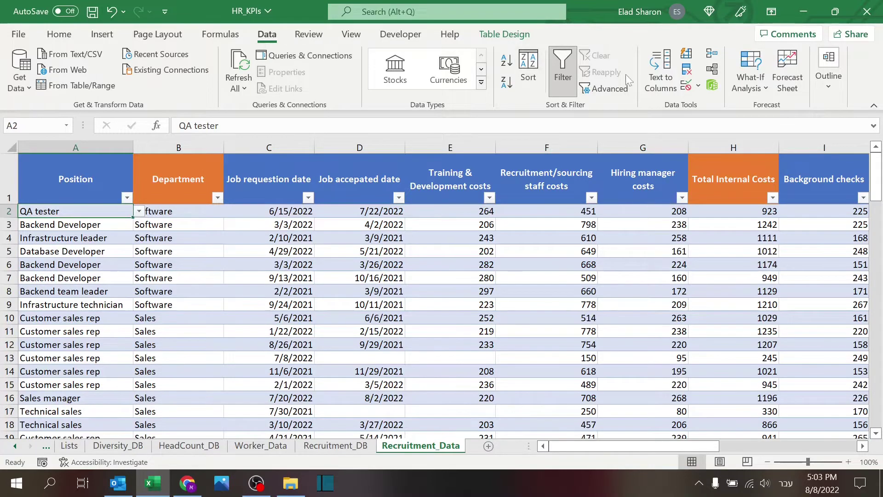
left_click(686, 85)
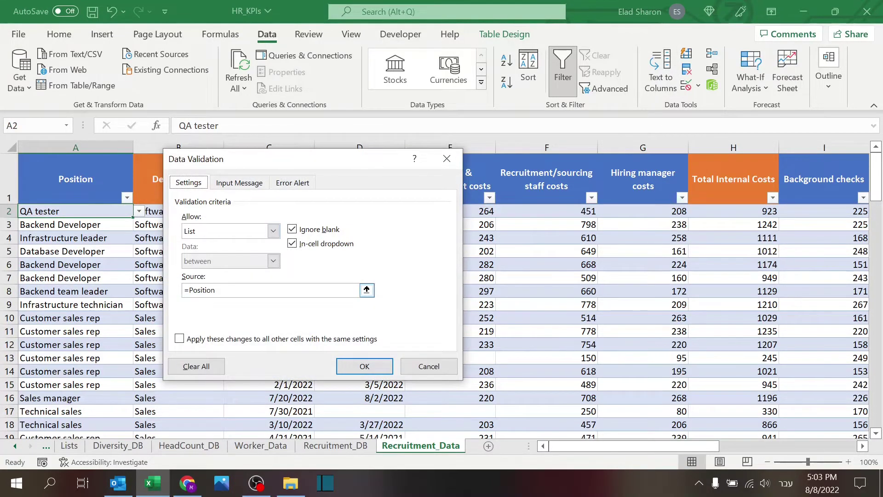
left_click(425, 368)
Inspect the position and department lists on the Lists sheet
left_click(69, 445)
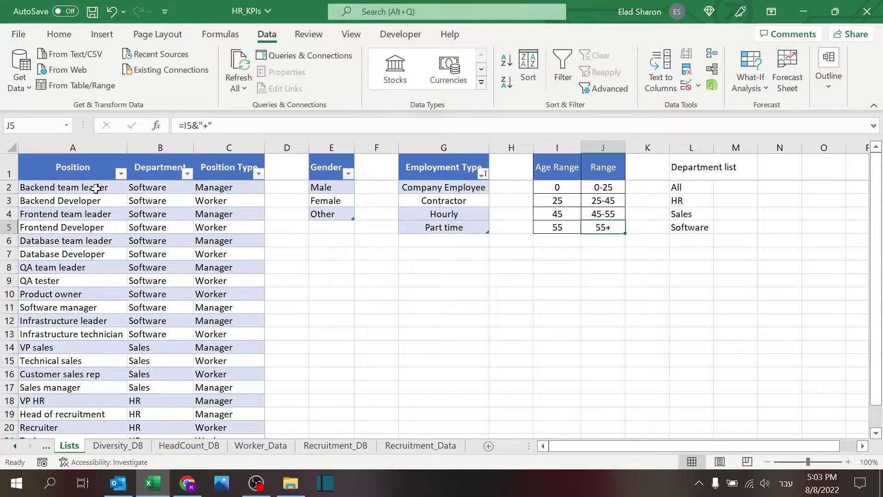
left_click_drag(94, 189, 85, 407)
left_click(141, 170)
key("Down")
scroll(140, 169, "up", 1)
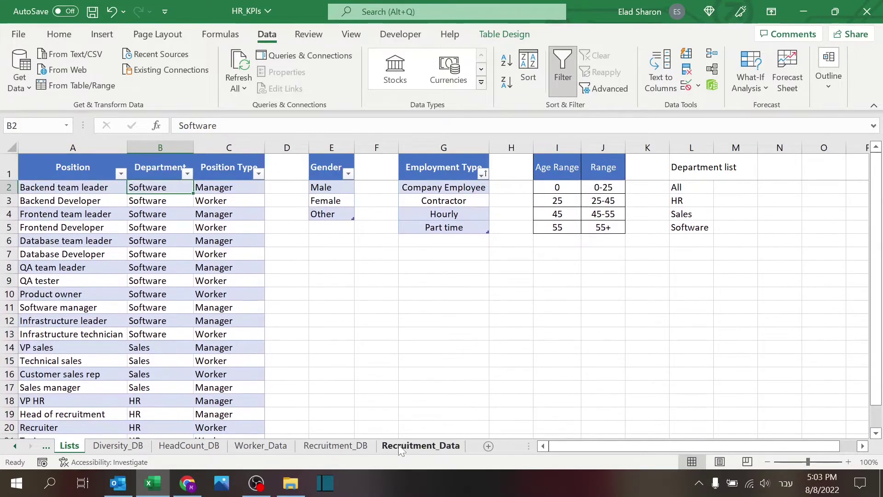
Back on Recruitment_Data, check the Department VLOOKUP in B2 and the requisition date in C2
left_click(420, 445)
left_click(207, 213)
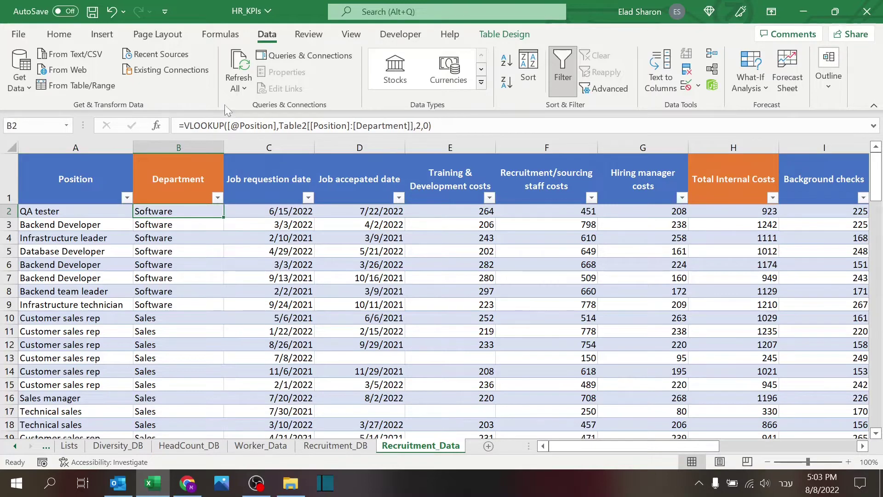
left_click(286, 212)
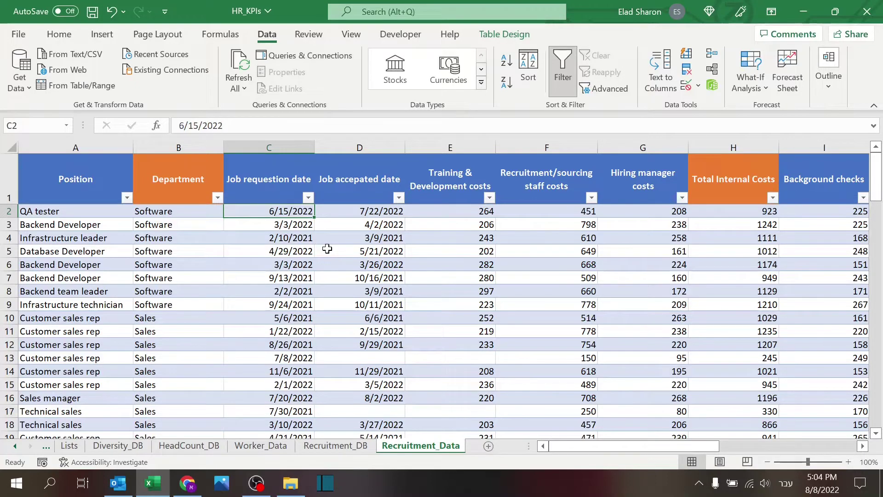
key("Right")
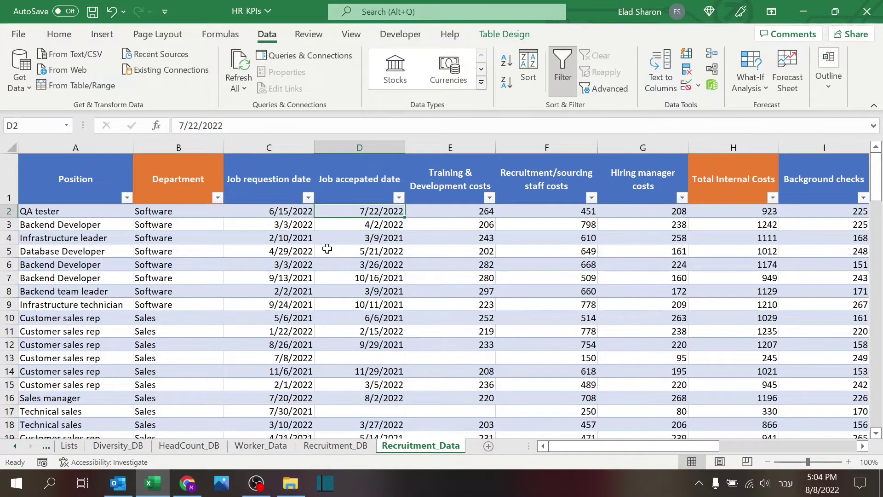
key("Right")
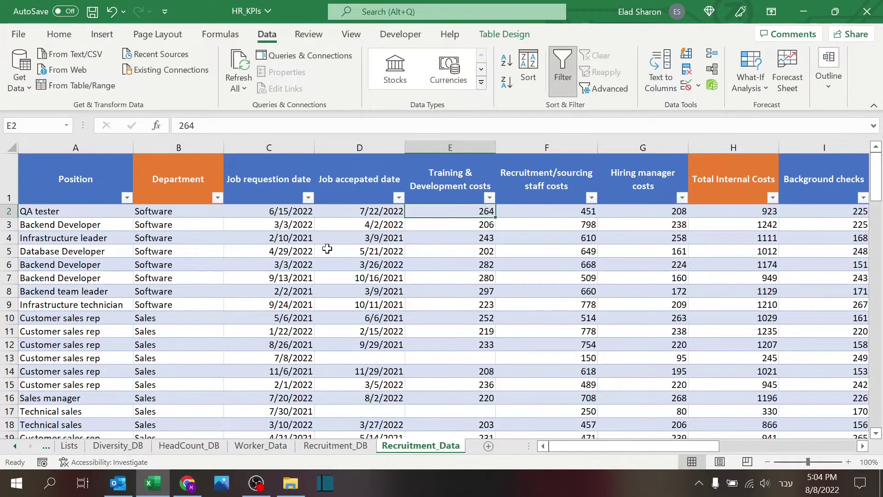
key("Up")
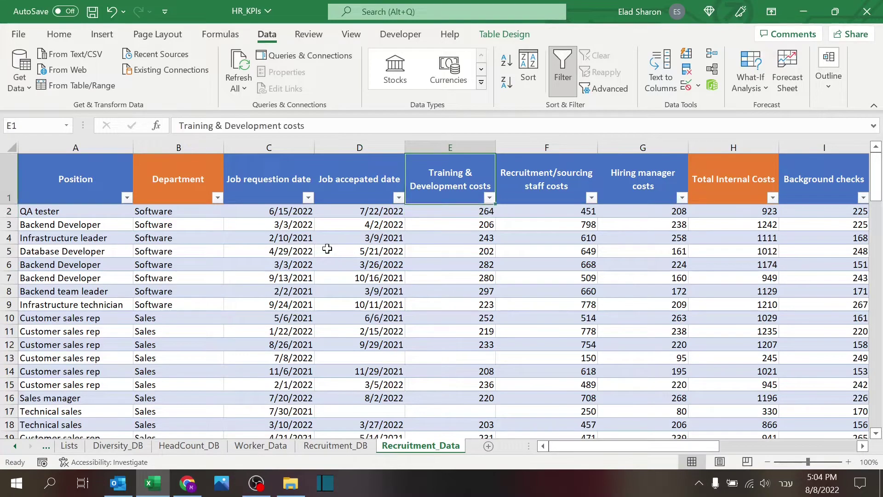
key("Right")
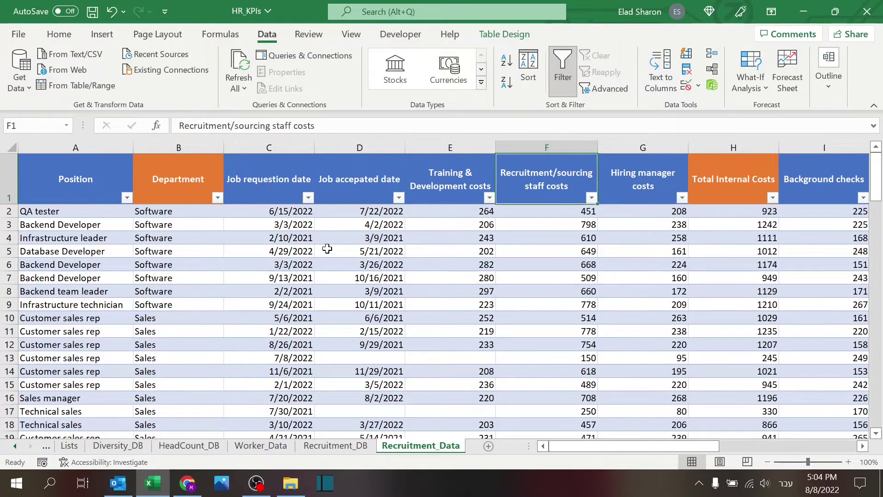
key("Right")
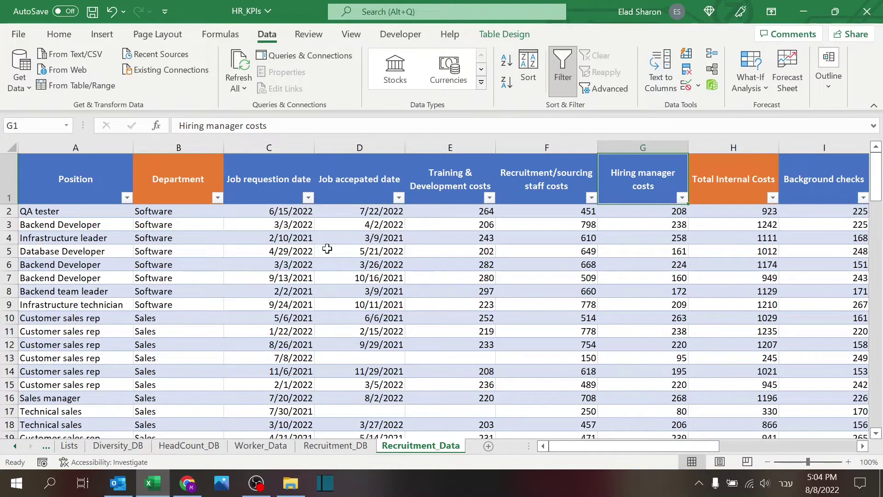
key("Right")
key("Down")
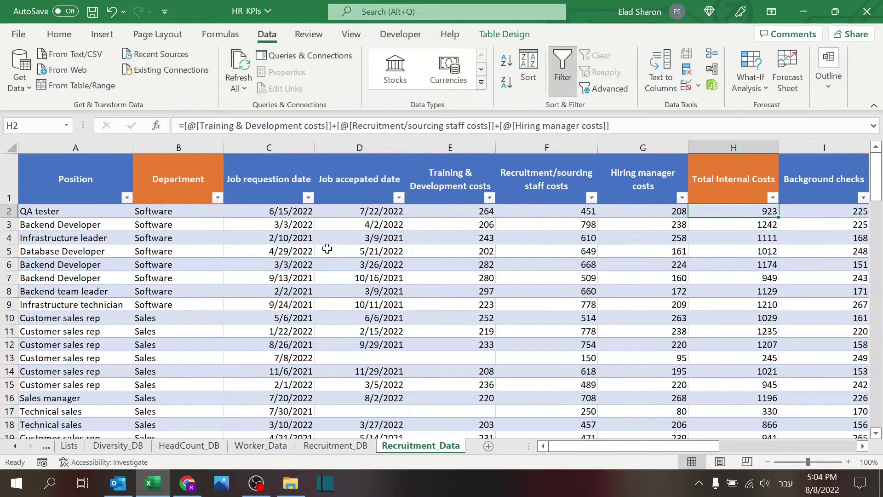
key("Right")
key("Right")
key("Right")
key("Right")
key("Left")
key("Left")
key("Left")
key("Up")
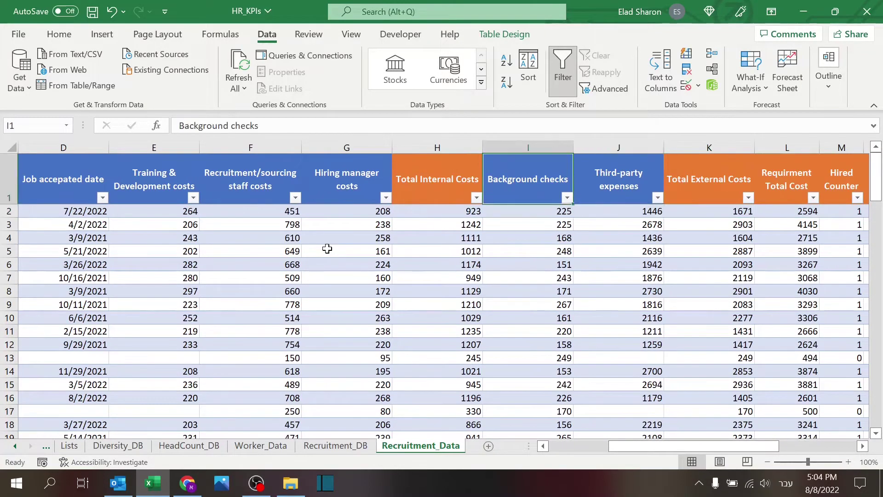
key("Right")
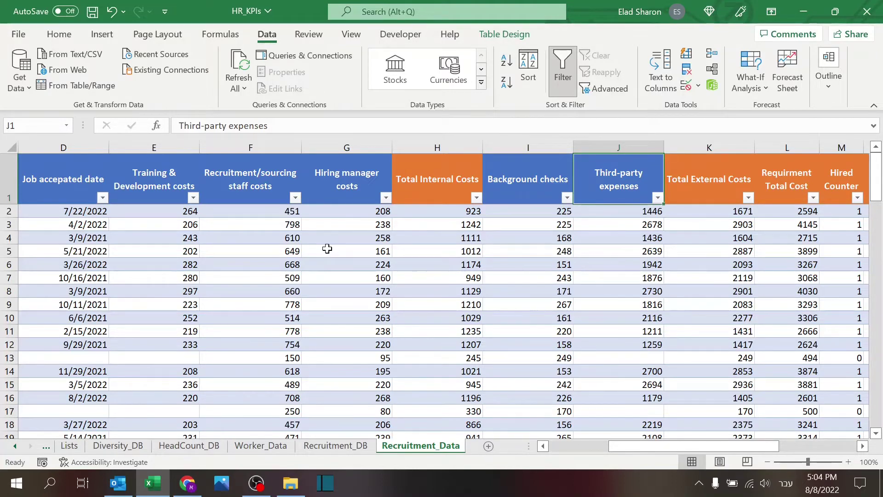
key("Down")
key("Right")
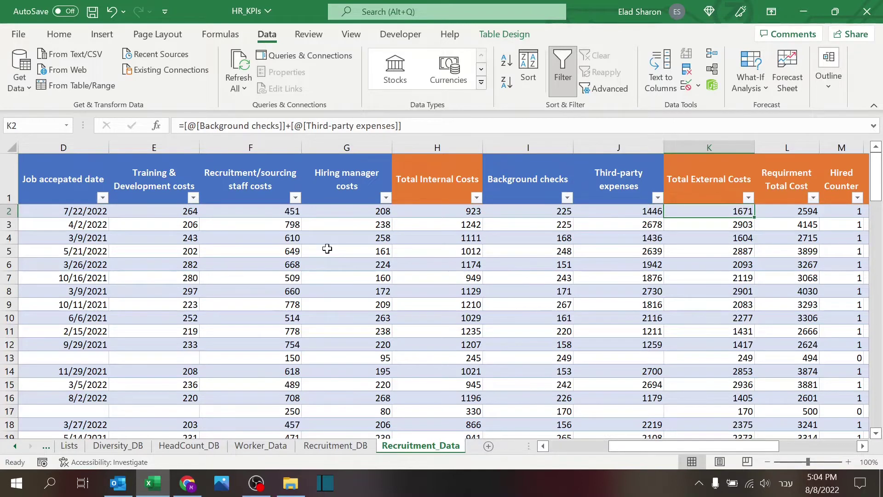
key("Right")
key("Right")
key("Right")
key("Right")
key("Right")
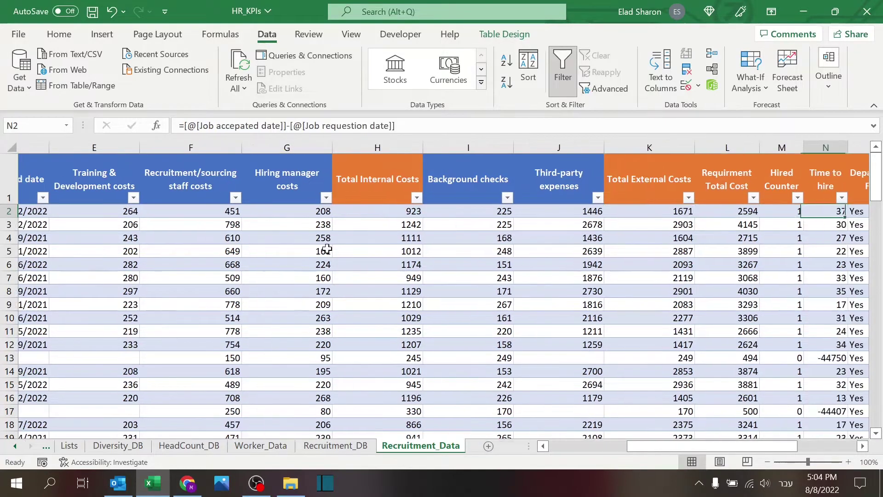
key("Left")
key("Left")
key("Left")
key("Left")
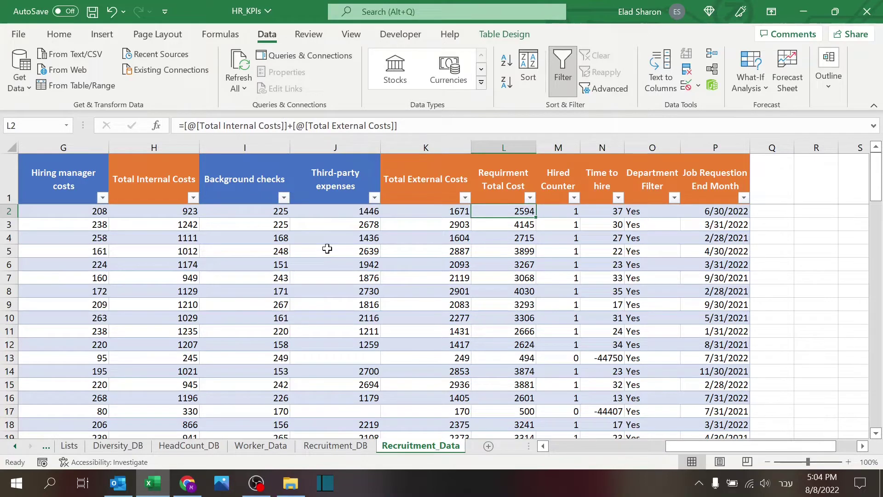
key("Right")
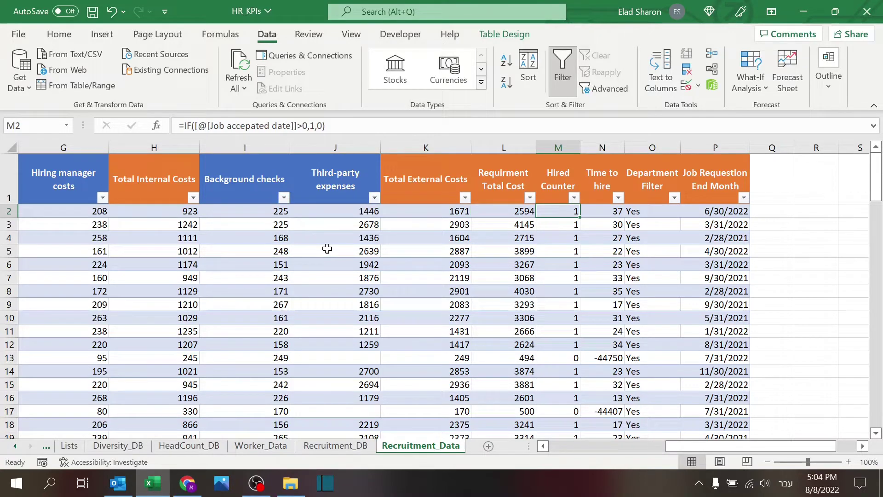
key("F2")
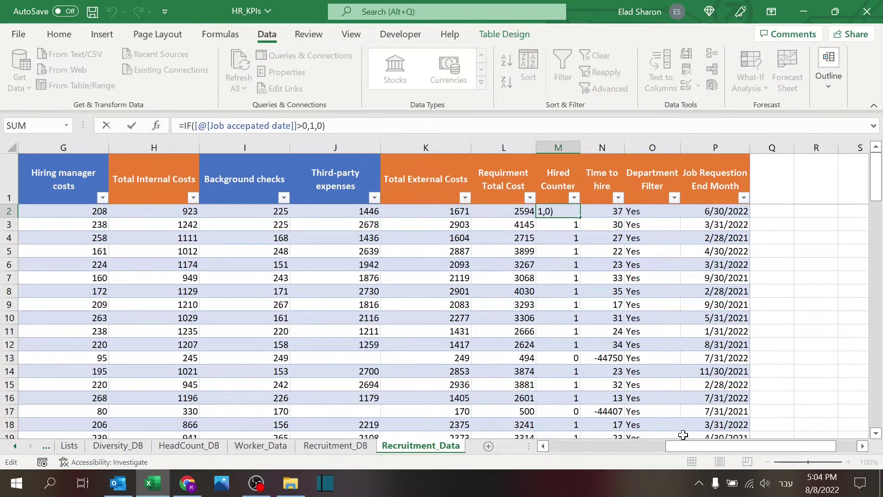
left_click_drag(683, 439, 566, 439)
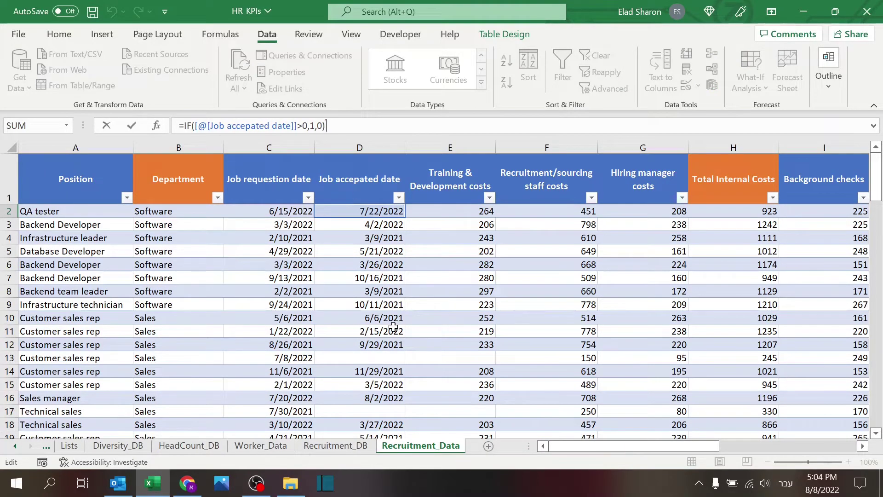
key("Escape")
key("Right")
key("Right")
key("Right")
key("Left")
key("Left")
key("Left")
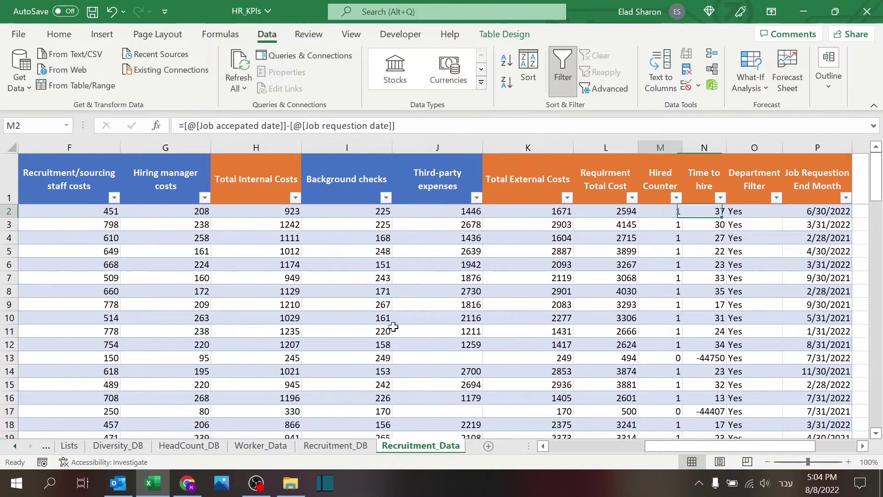
left_click(661, 359)
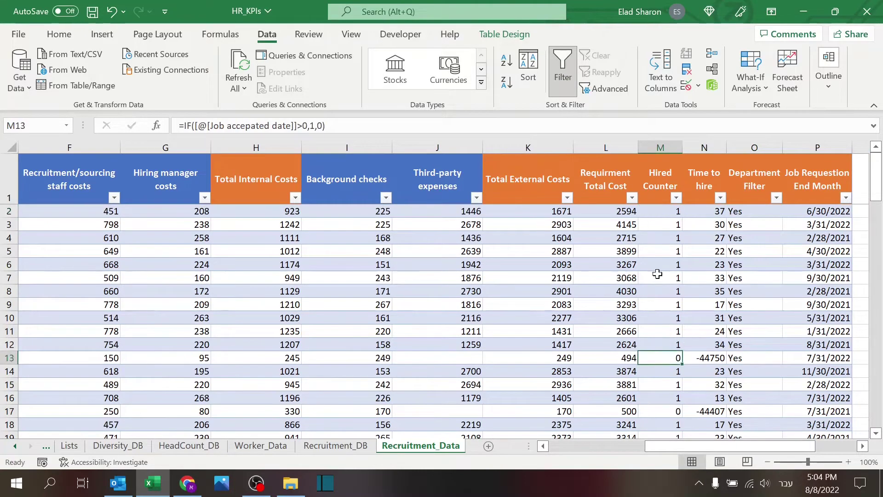
left_click(664, 215)
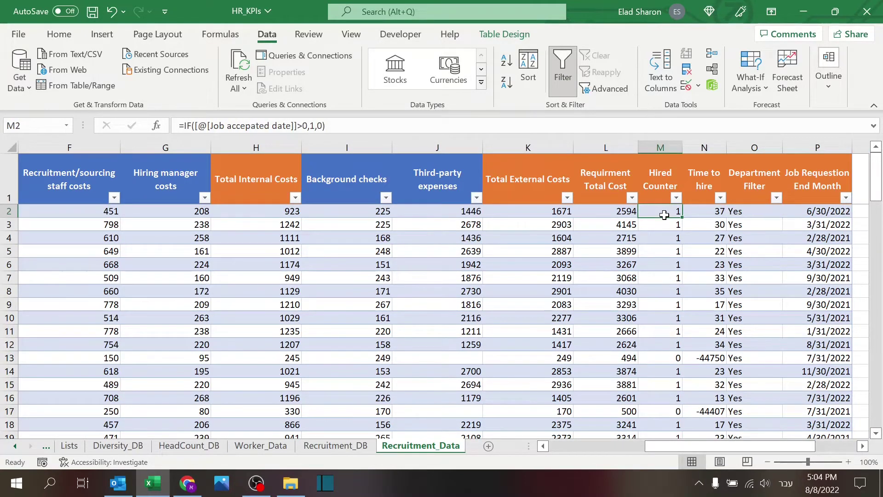
key("Right")
key("Right")
key("Right")
key("Right")
key("Right")
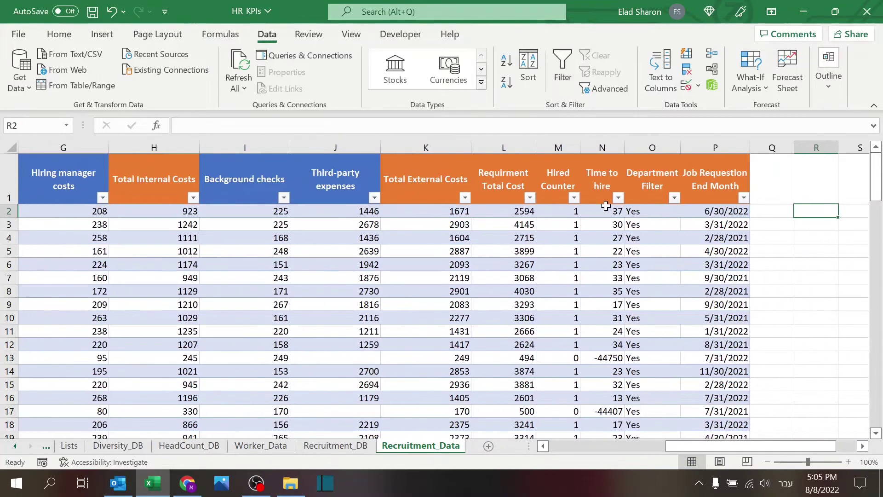
left_click(604, 206)
key("F2")
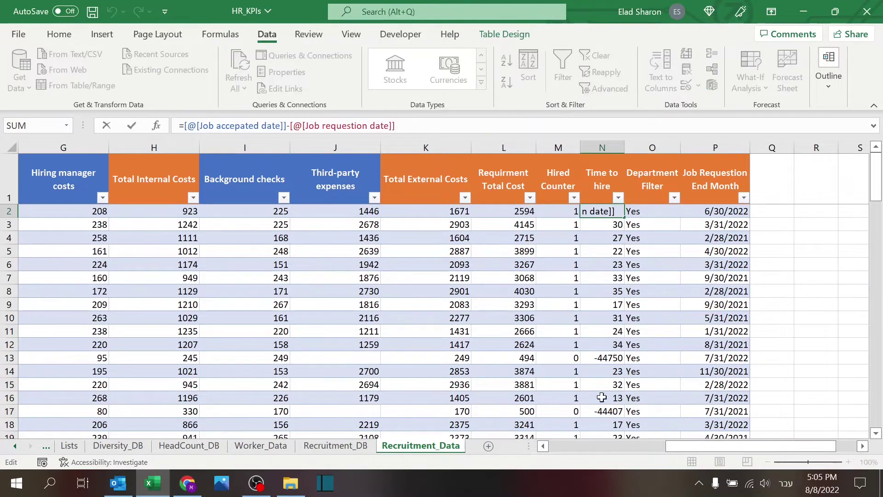
left_click_drag(671, 446, 532, 446)
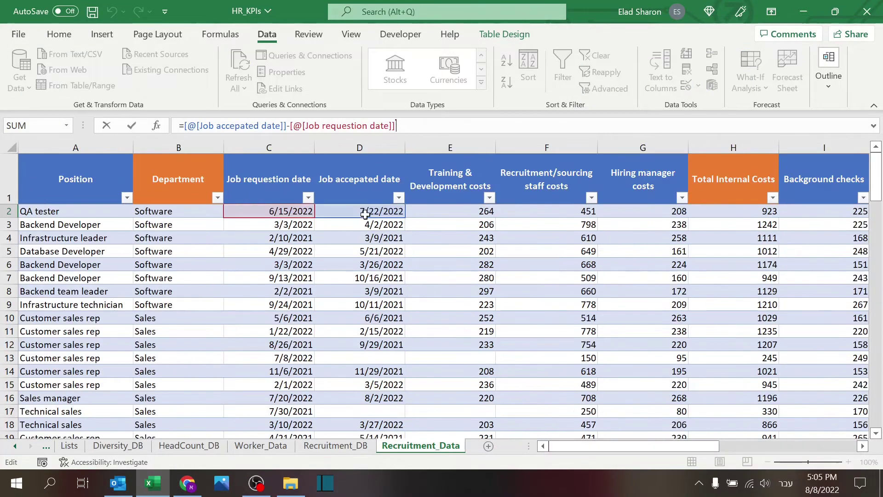
key("Escape")
key("Right")
key("Right")
key("Left")
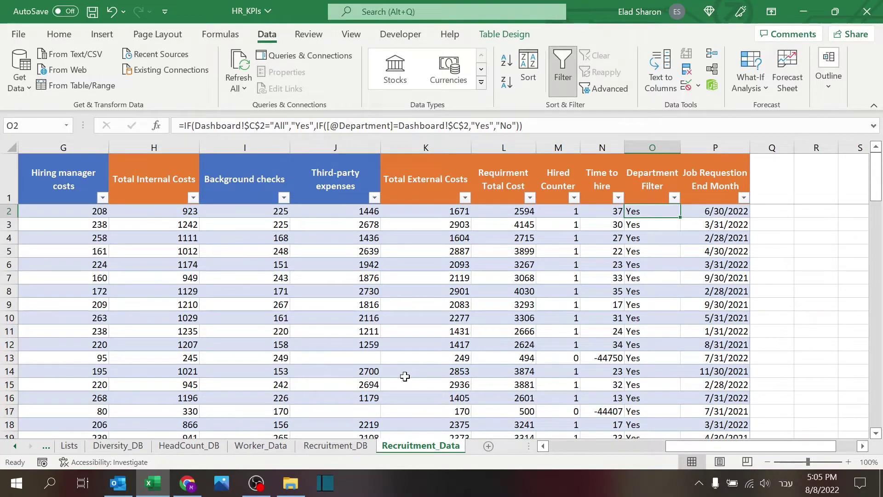
On the Dashboard sheet, check the department choice cell showing All
left_click(15, 446)
left_click(83, 445)
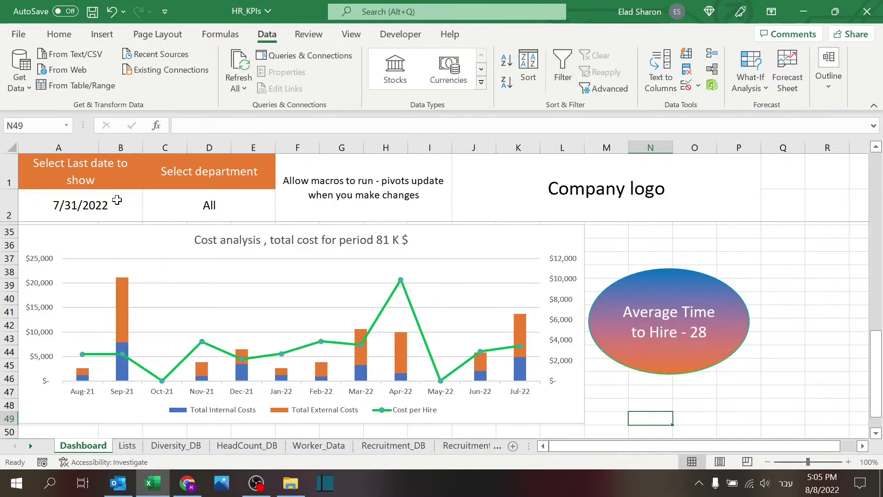
left_click(239, 205)
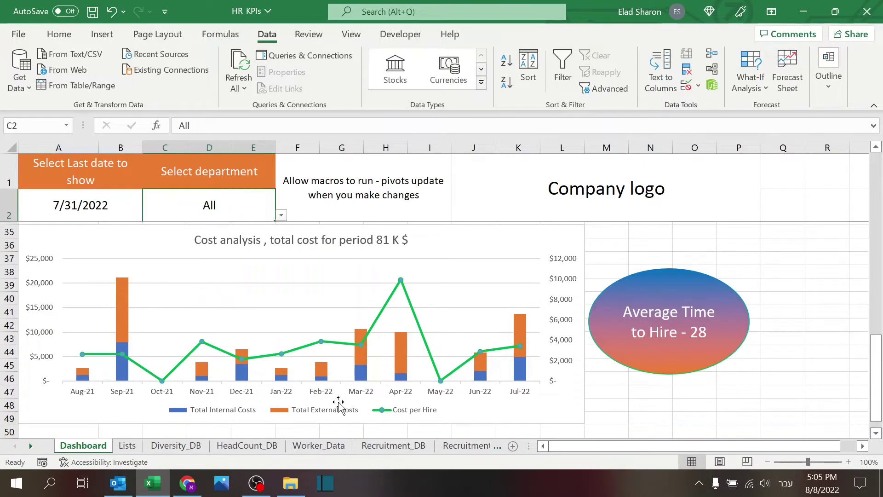
Review the Department Filter (O2) and Job Requestion End Month (P2) formulas, then go to Recruitment_DB
left_click(465, 446)
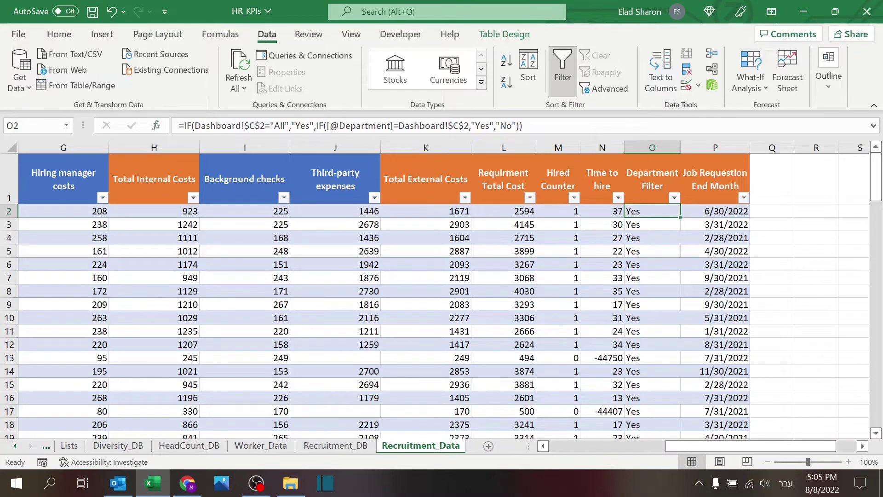
left_click(292, 126)
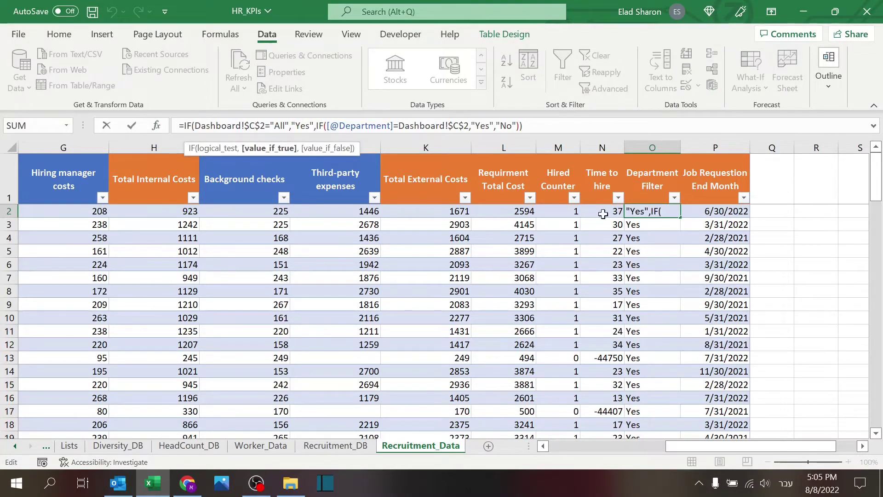
left_click(317, 125)
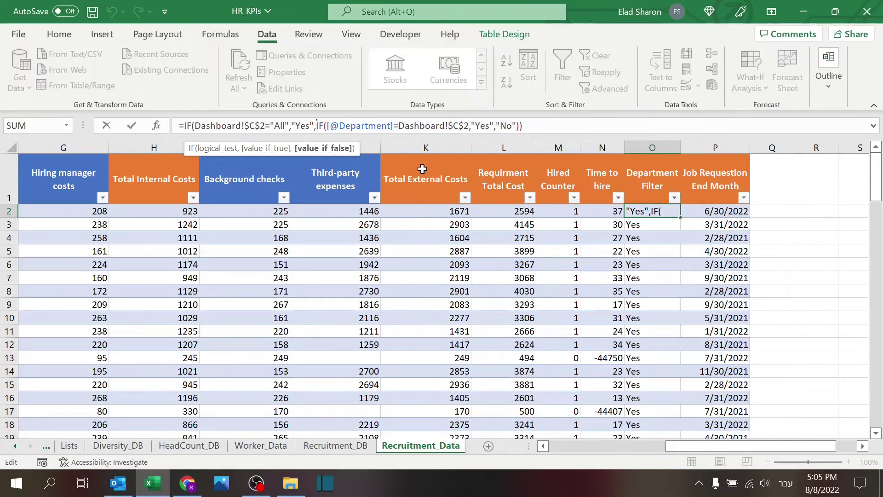
left_click_drag(694, 447, 510, 446)
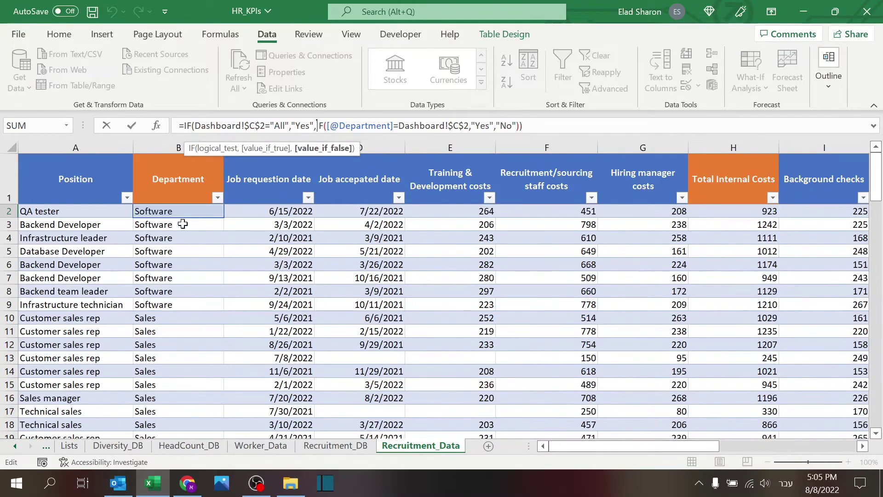
left_click_drag(611, 446, 781, 444)
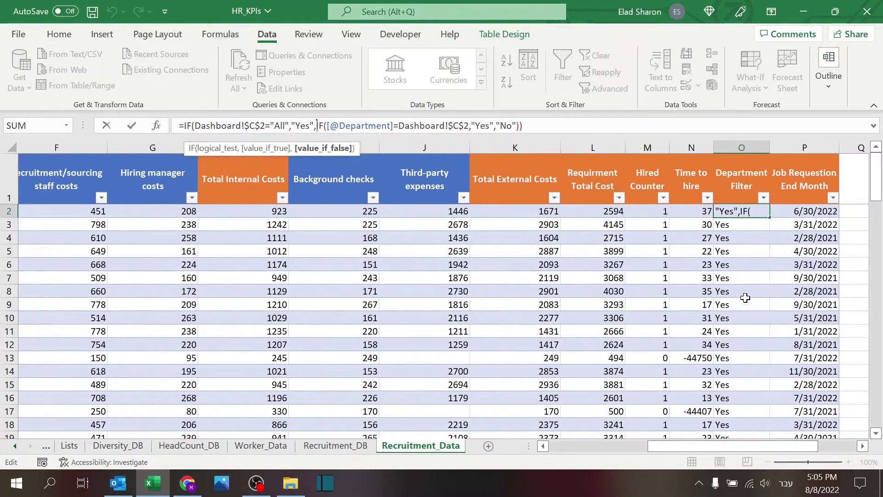
key("Escape")
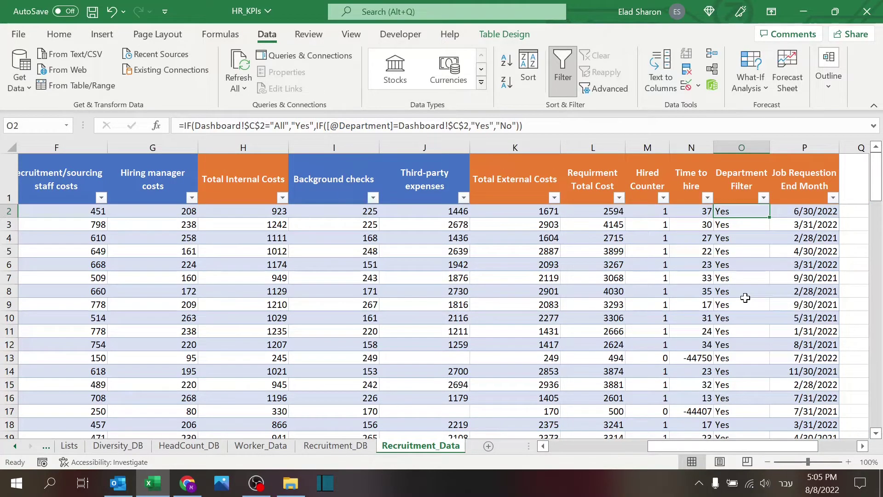
left_click(780, 211)
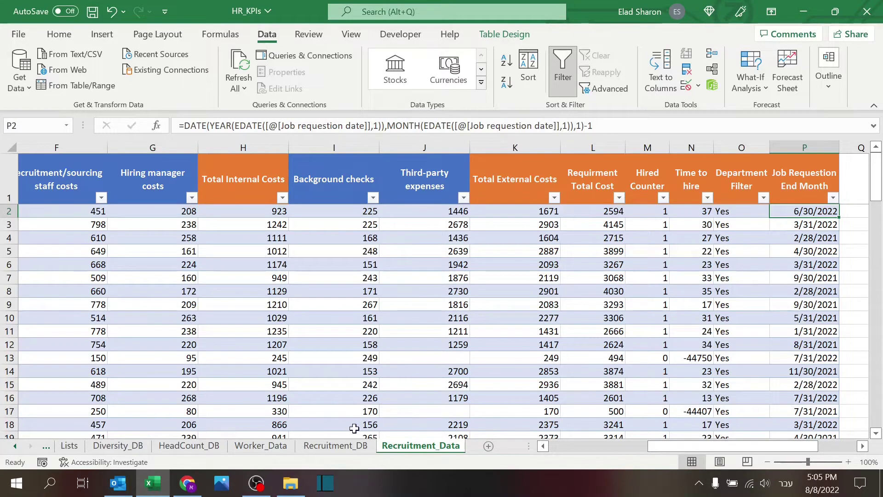
left_click(346, 445)
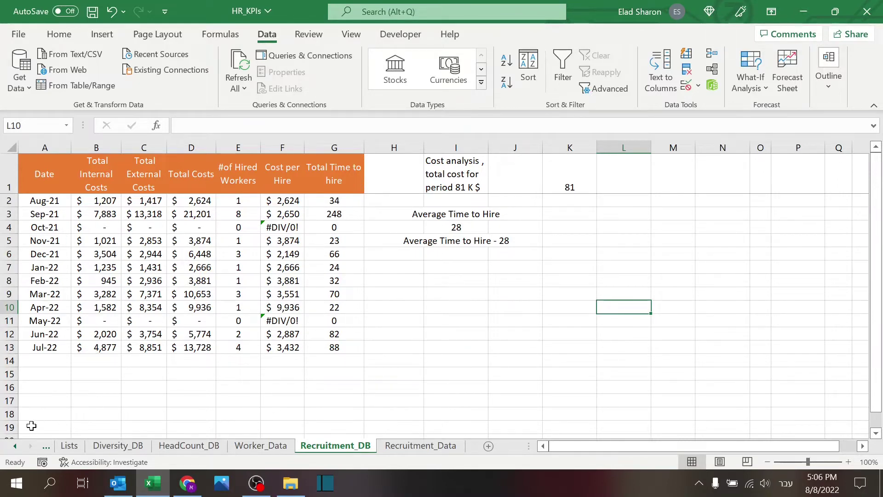
Step through the Recruitment_DB headers A1:G1 and inspect B2's SUMIFS internal-costs formula for Aug-21
left_click(16, 446)
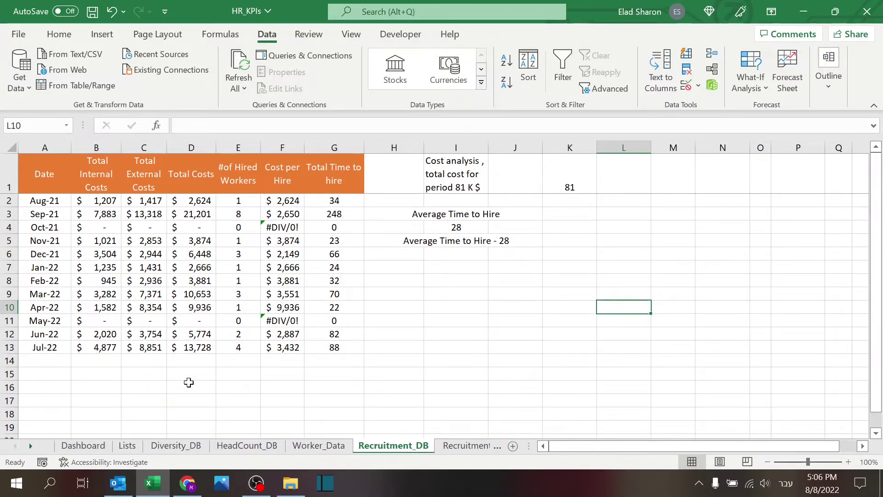
left_click(58, 178)
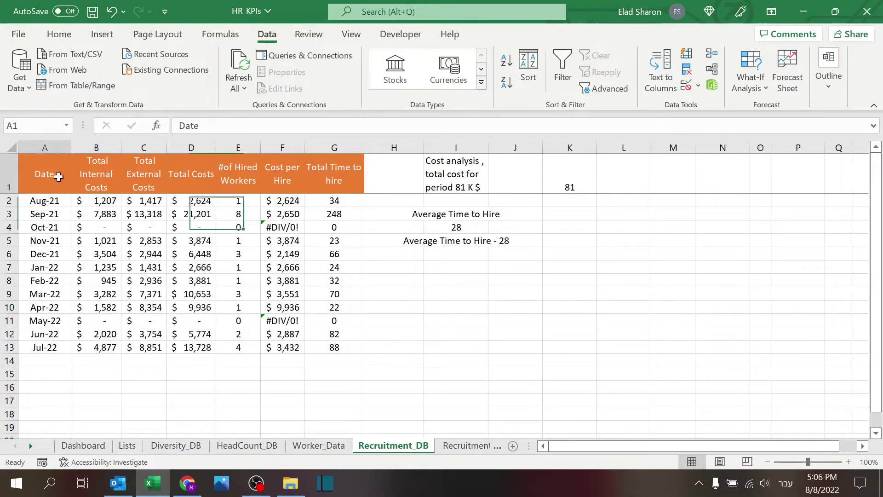
left_click(105, 176)
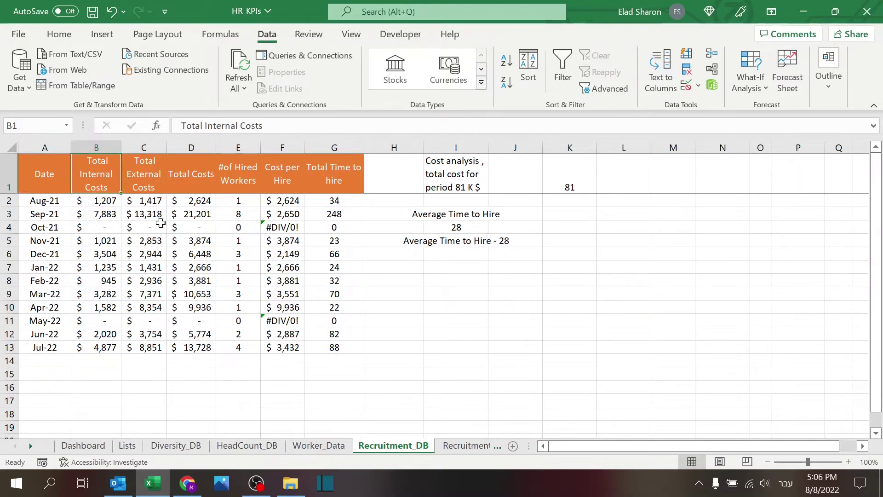
left_click(151, 168)
left_click(189, 177)
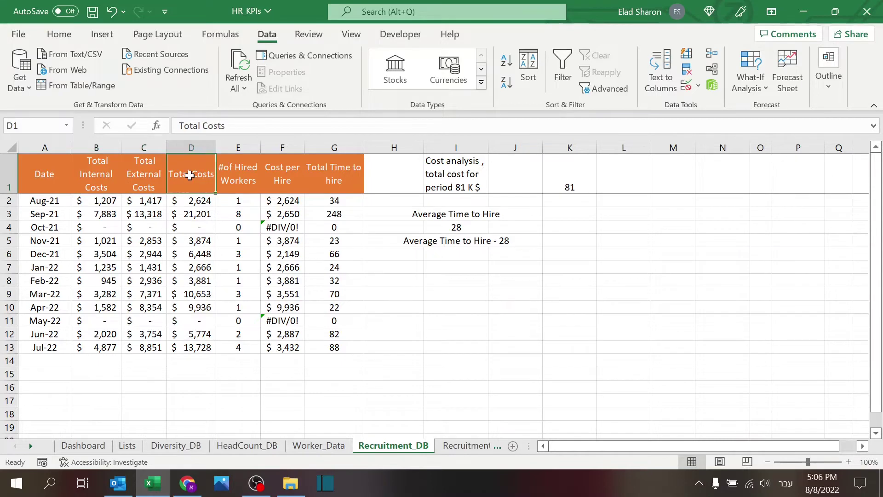
left_click(228, 190)
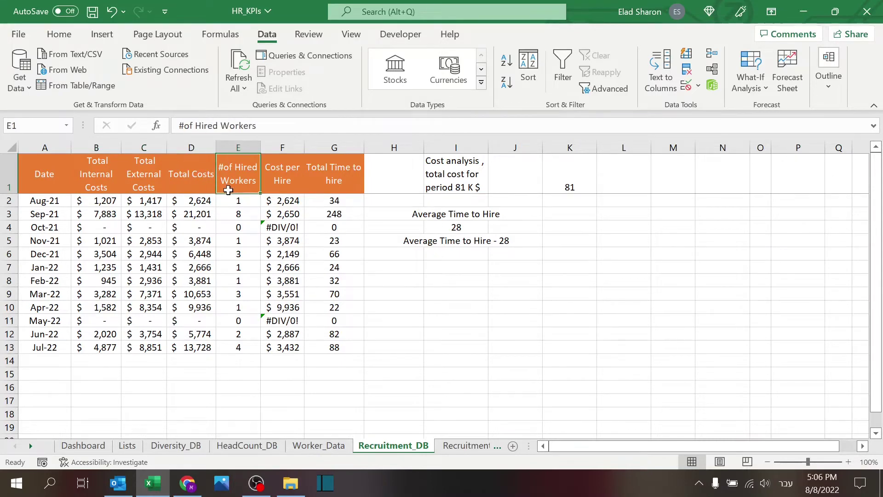
left_click(274, 174)
left_click(342, 183)
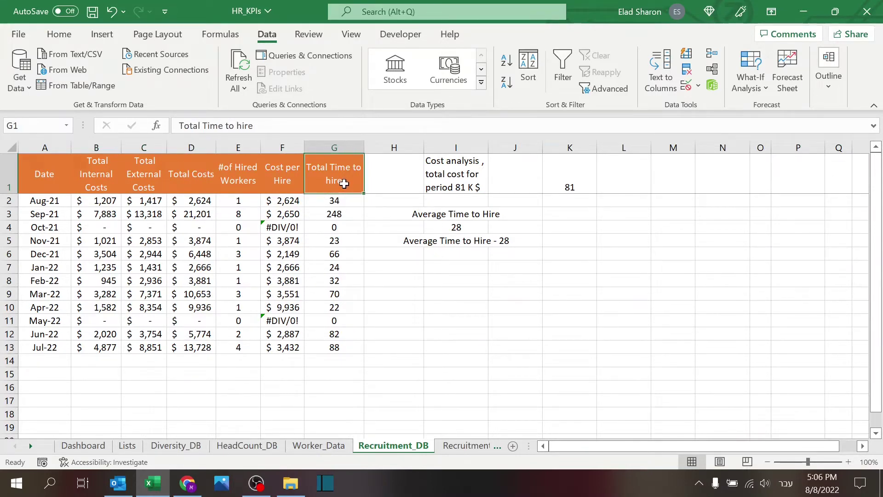
left_click(92, 200)
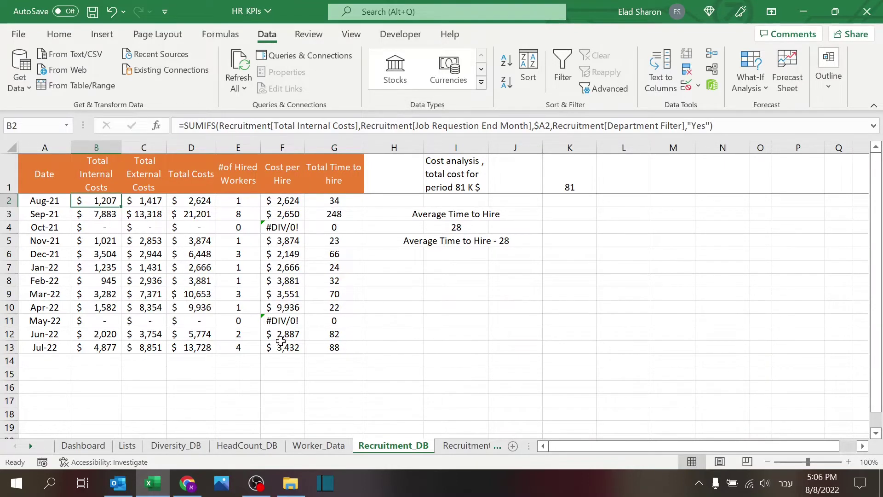
left_click(457, 444)
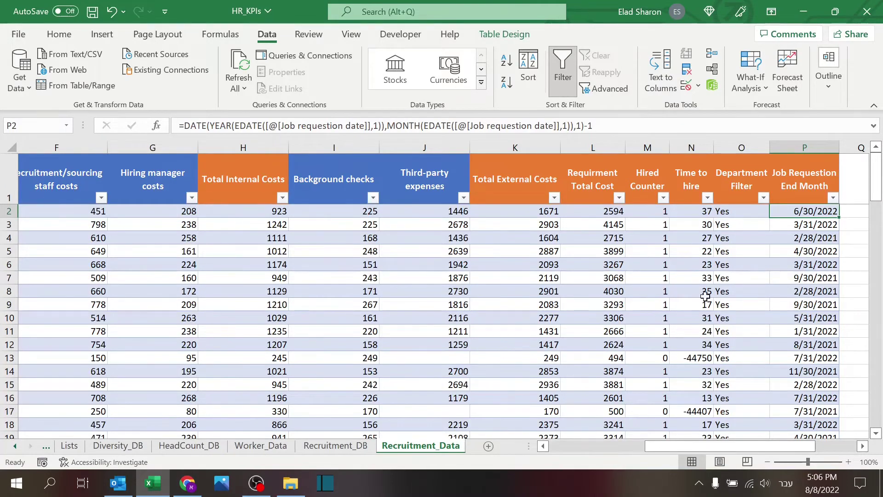
left_click(334, 445)
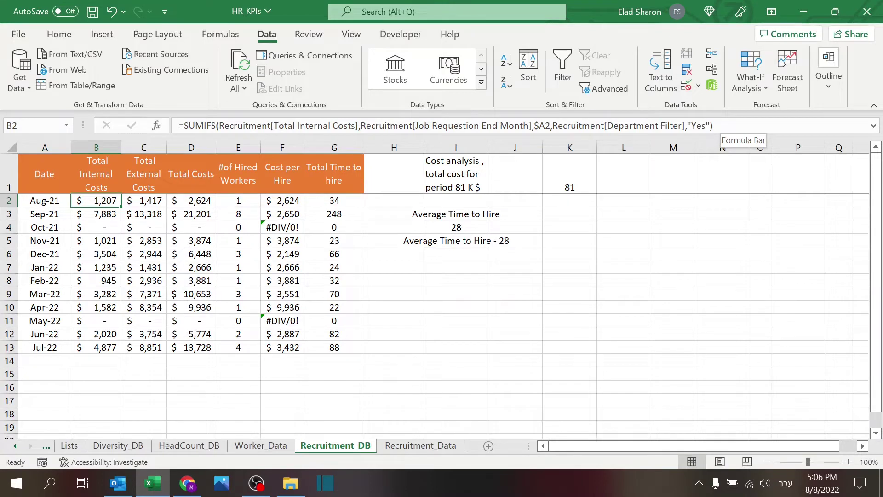
left_click(404, 124)
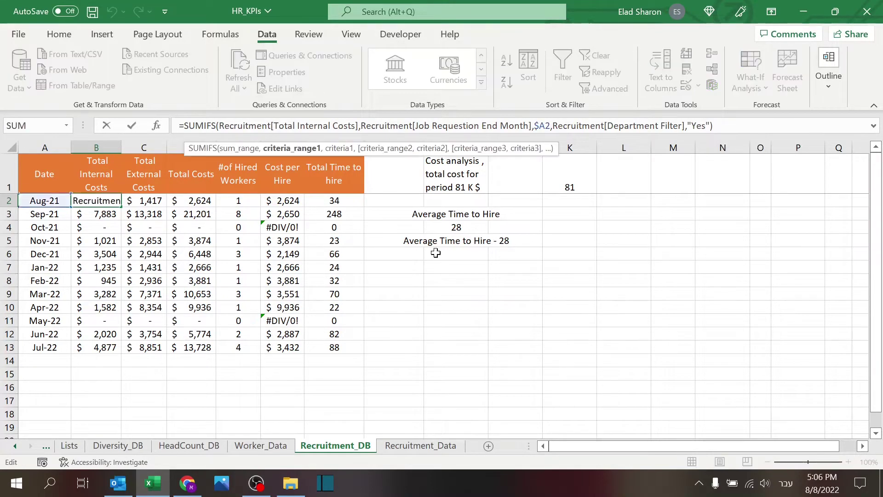
key("Escape")
left_click(420, 446)
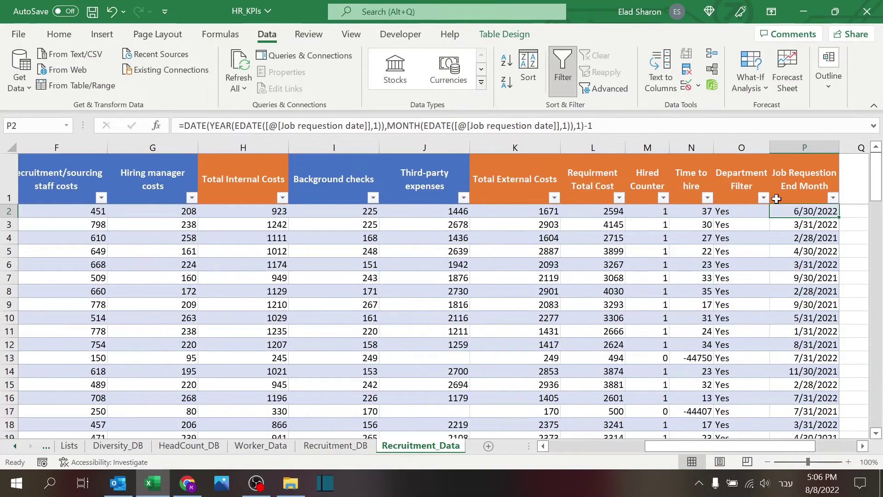
left_click(808, 151)
left_click(797, 224)
key("ctrl+shift+Down")
left_click_drag(797, 224, 803, 211)
key("Escape")
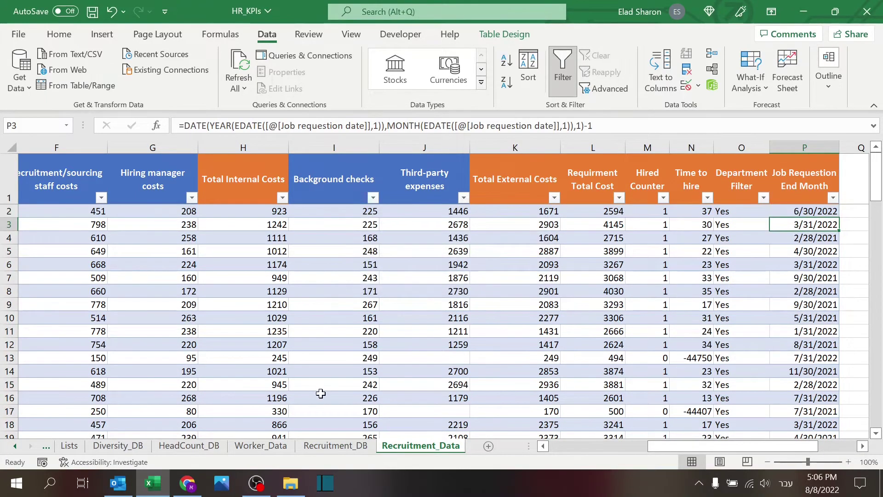
left_click(335, 445)
left_click(49, 204)
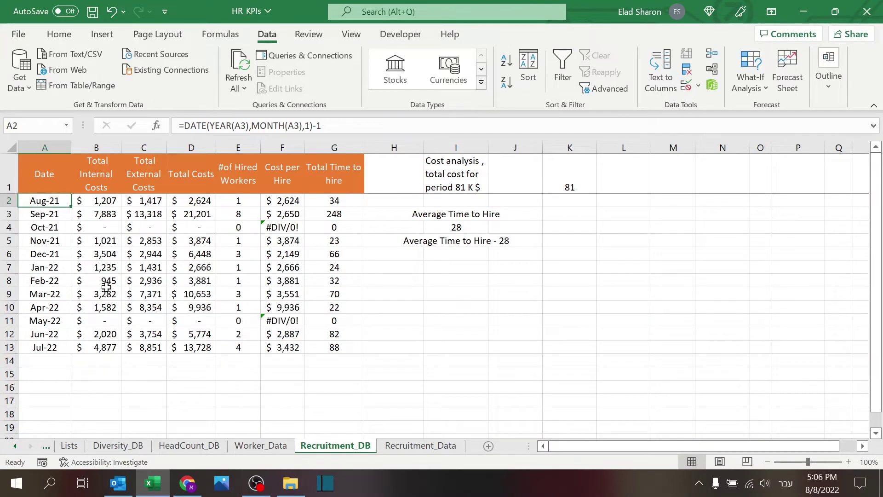
left_click(46, 347)
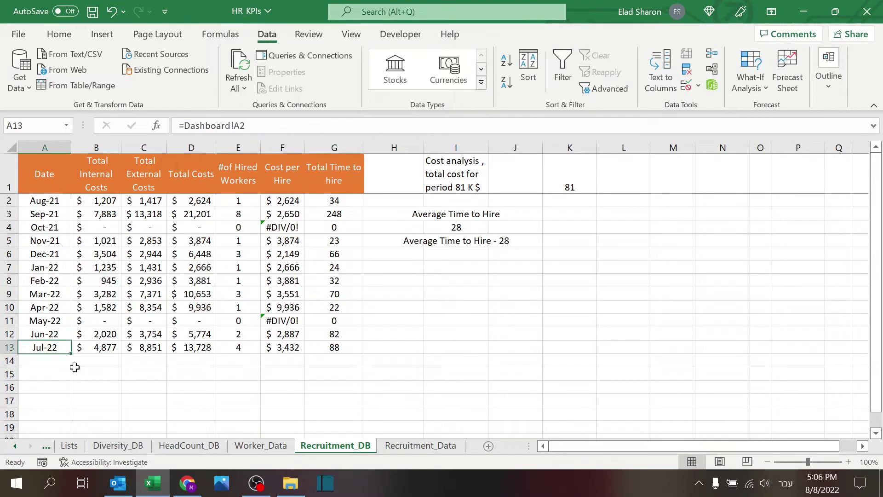
left_click(16, 444)
left_click(15, 444)
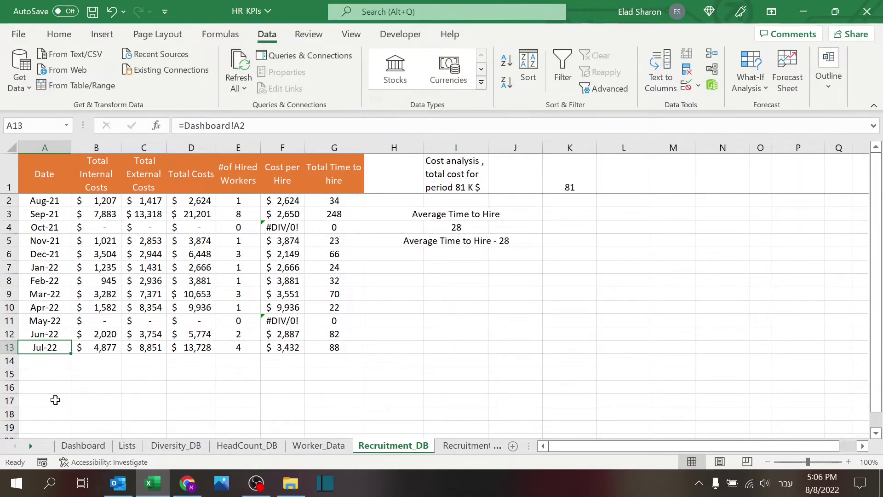
left_click(82, 445)
left_click(424, 451)
left_click(63, 335)
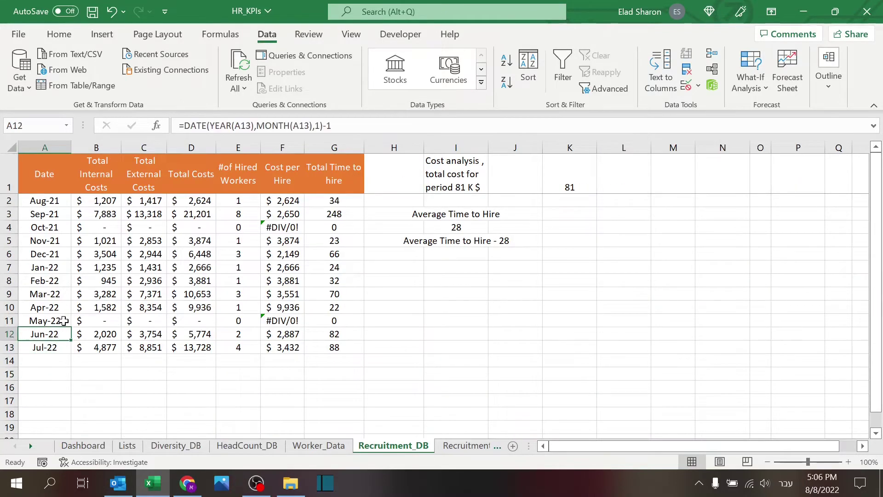
left_click(64, 321)
left_click(65, 308)
left_click(67, 294)
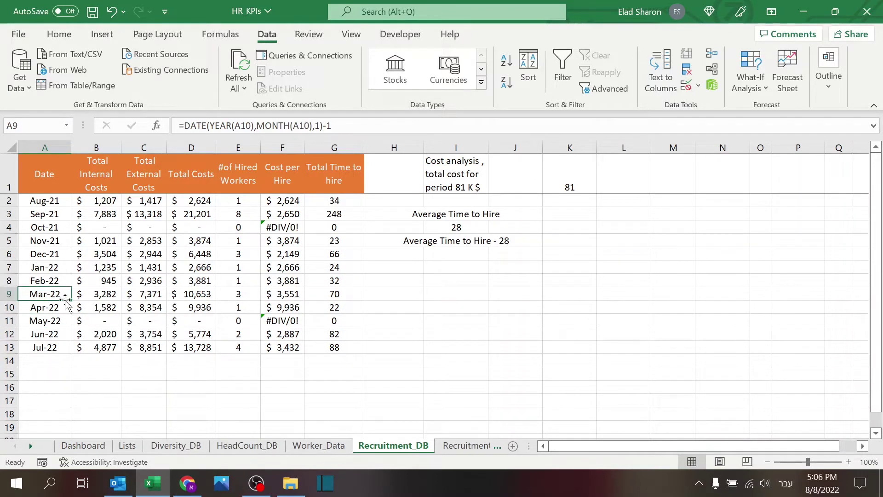
left_click(59, 345)
left_click(61, 335)
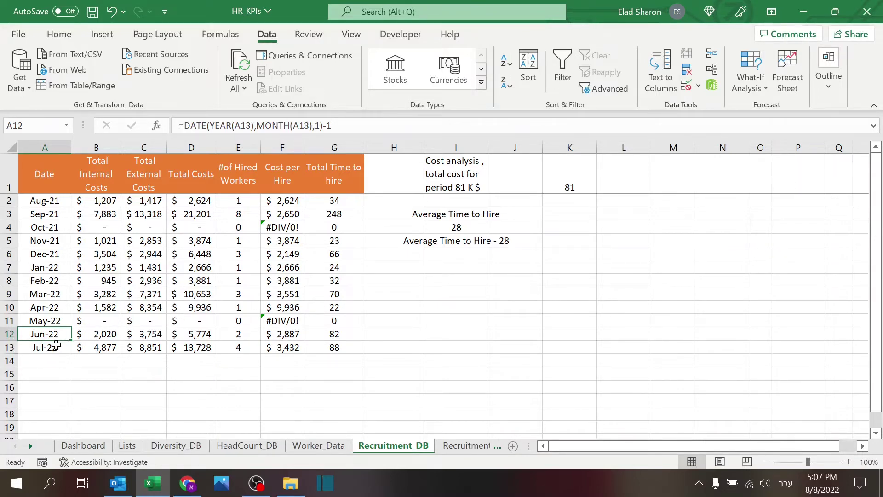
key("F2")
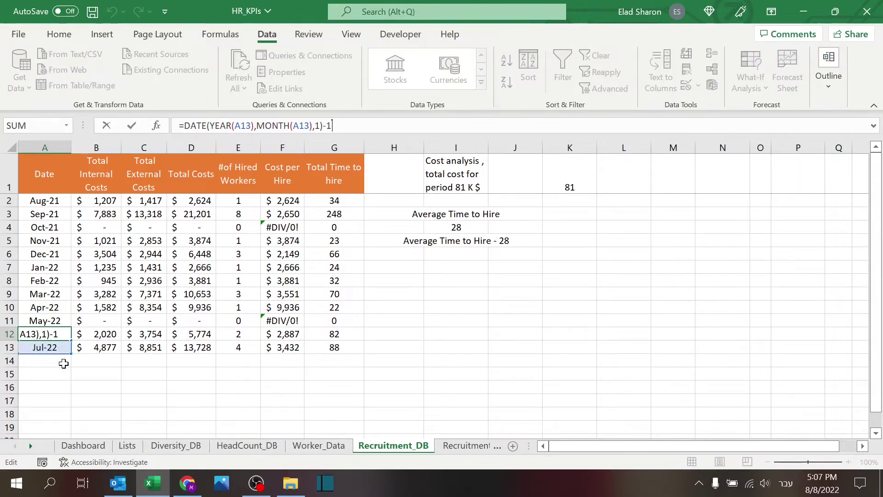
key("ctrl+Return")
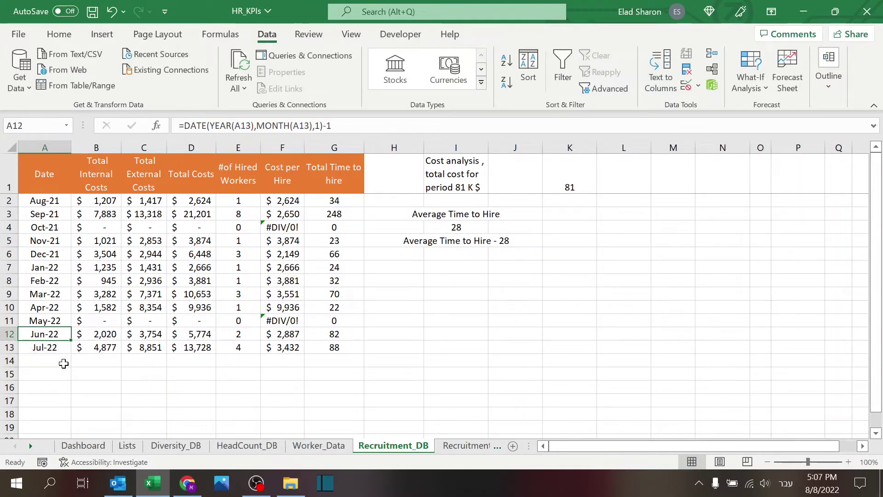
left_click(48, 214)
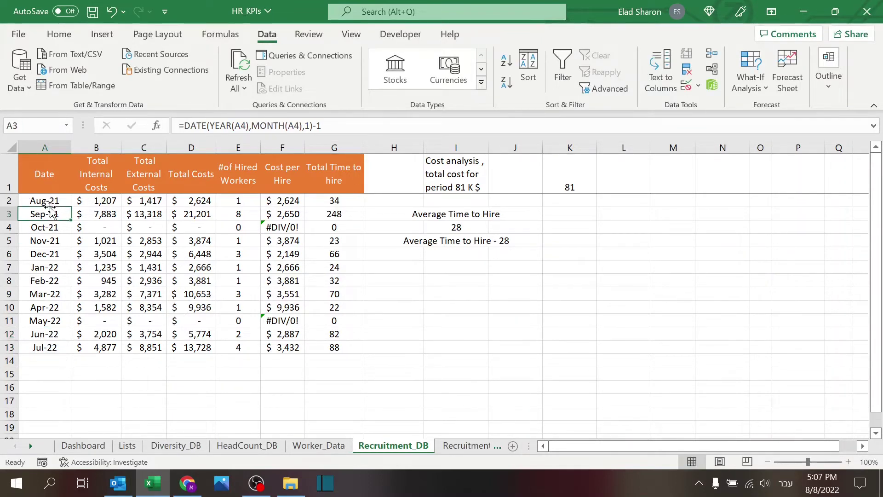
left_click(468, 445)
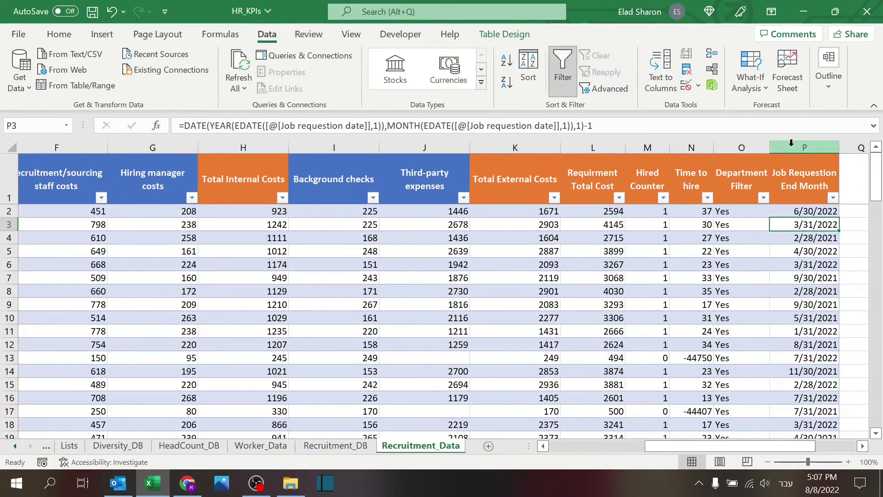
left_click(793, 143)
key("Down")
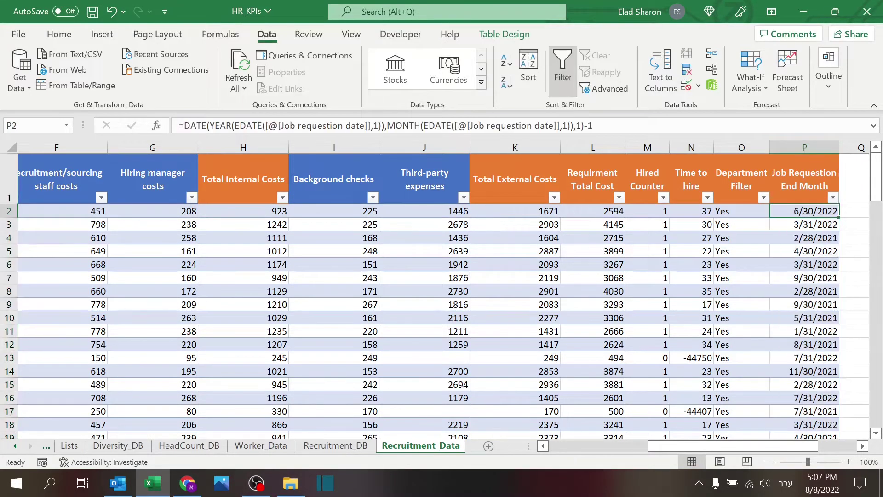
key("F2")
left_click_drag(676, 445, 576, 446)
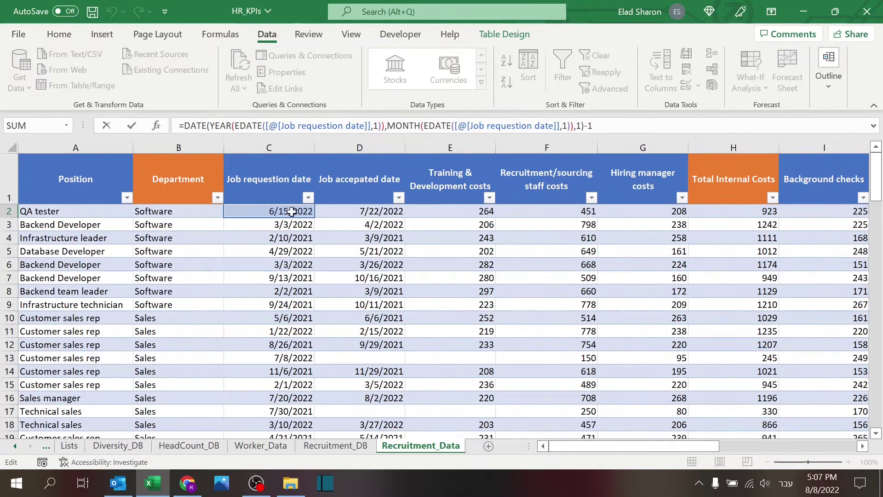
key("Escape")
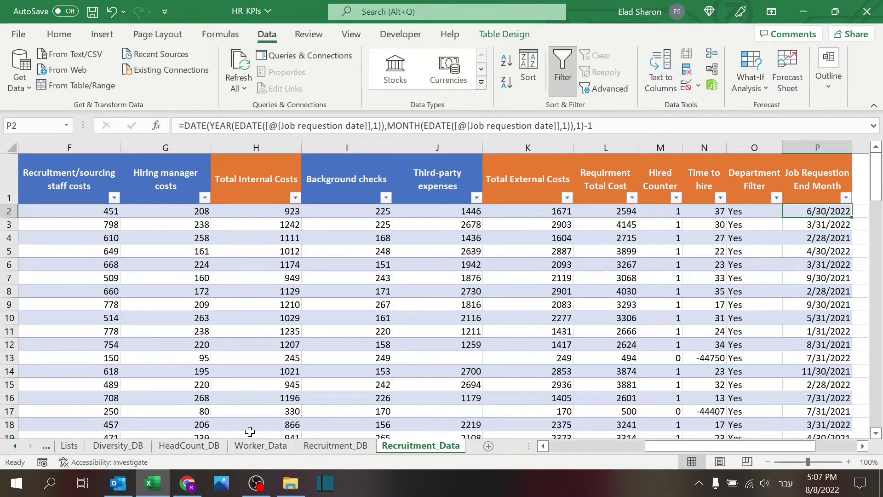
Inspect the Recruitment_DB formulas in B2 through G2, opening F2's cost-per-hire formula without changing it
left_click(348, 446)
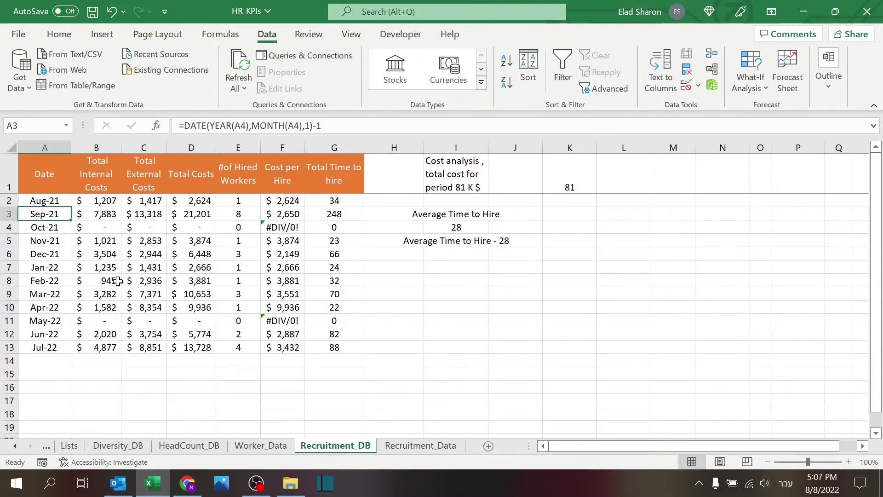
left_click(106, 204)
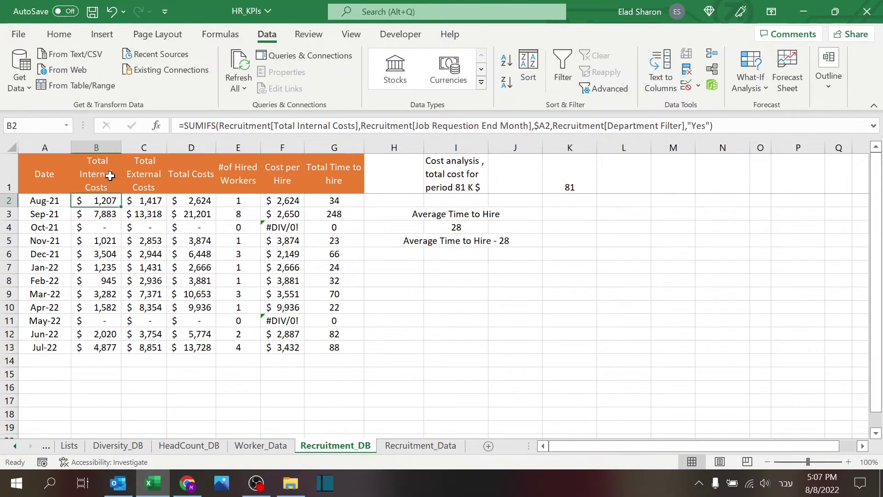
left_click(131, 202)
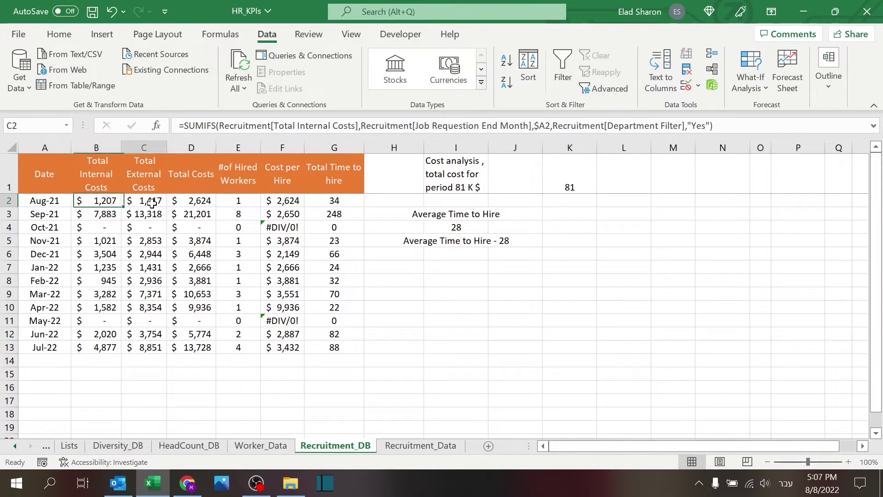
left_click(183, 201)
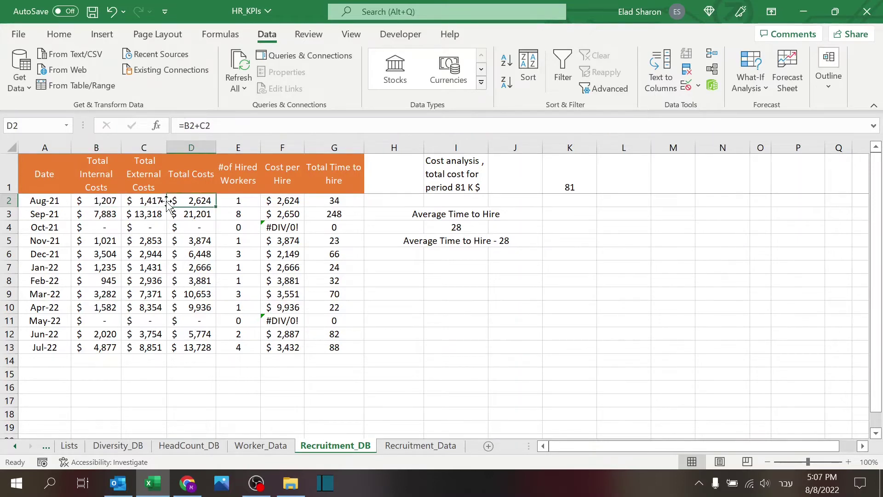
left_click(234, 200)
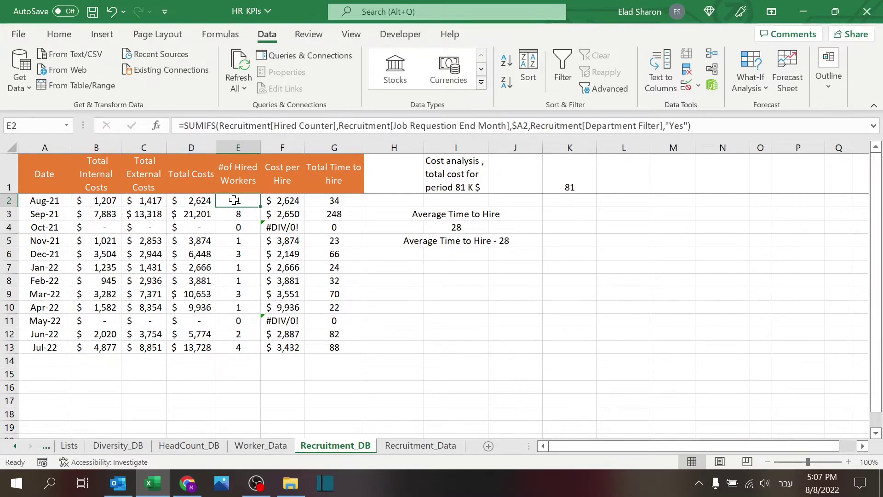
left_click(293, 204)
key("F2")
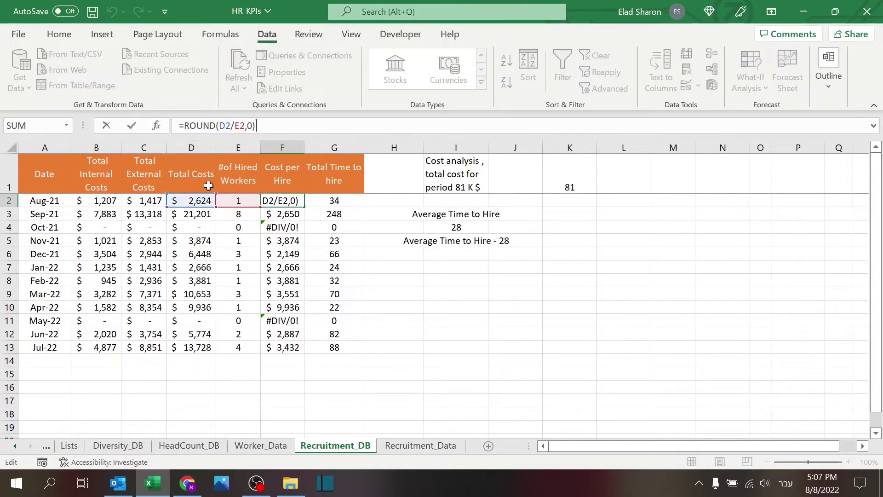
key("Escape")
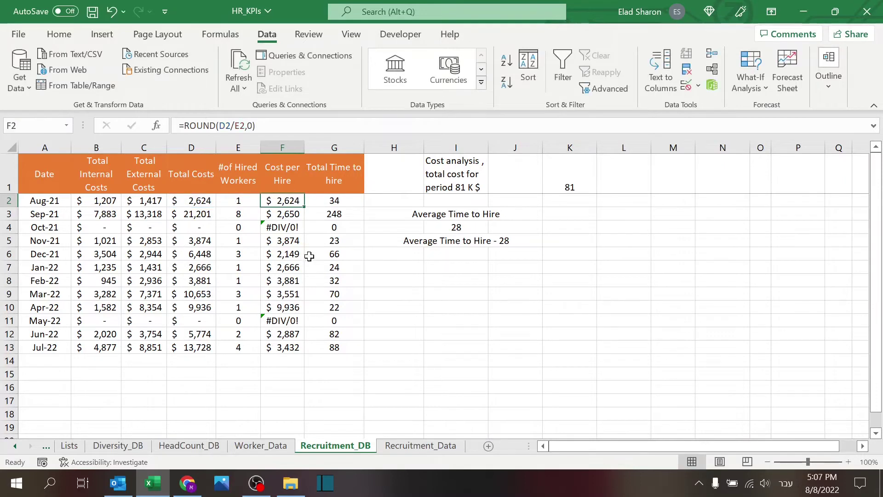
left_click(359, 201)
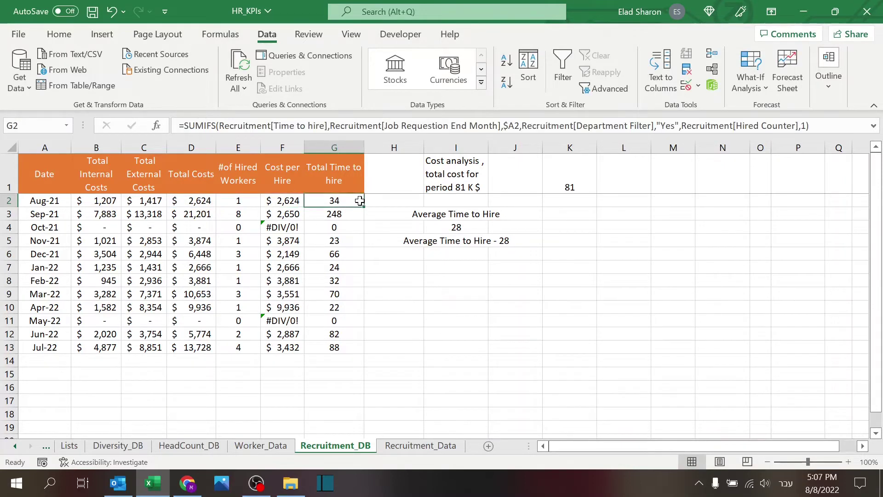
left_click(18, 443)
left_click(77, 446)
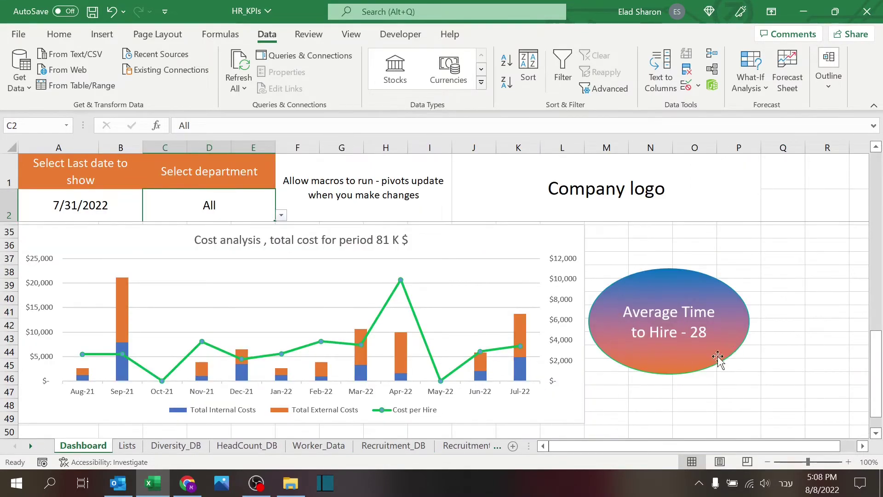
left_click(394, 445)
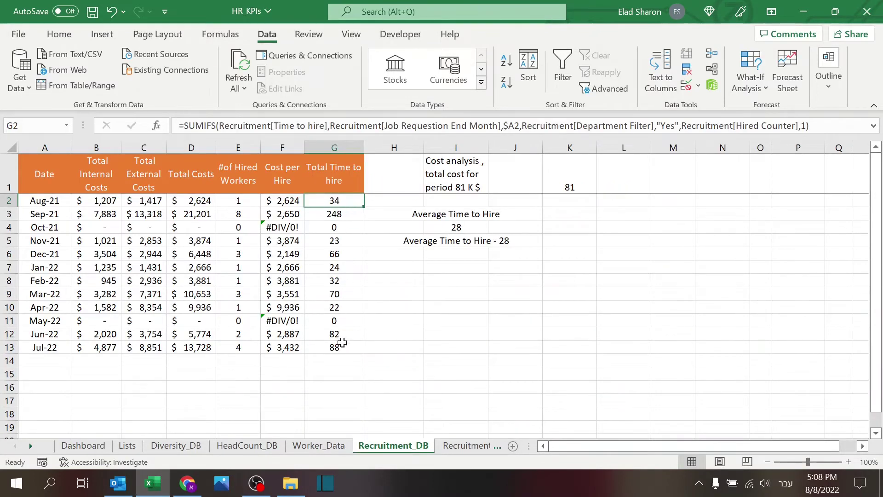
left_click(484, 227)
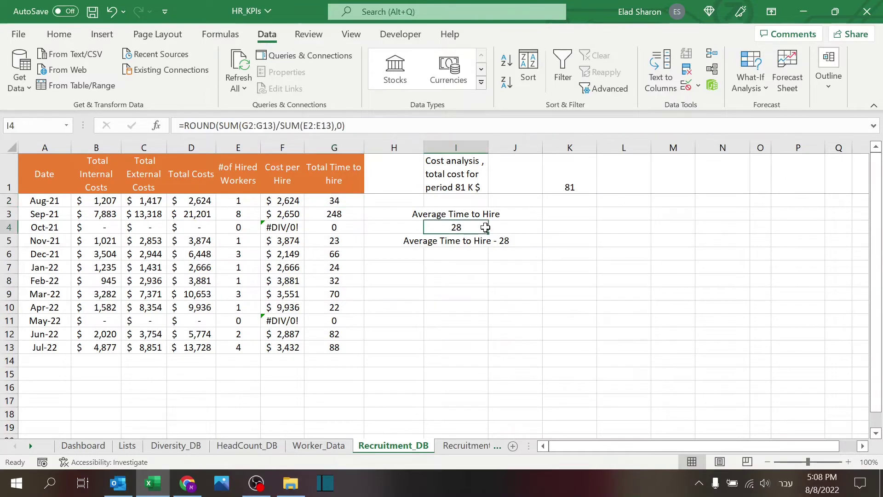
left_click(346, 125)
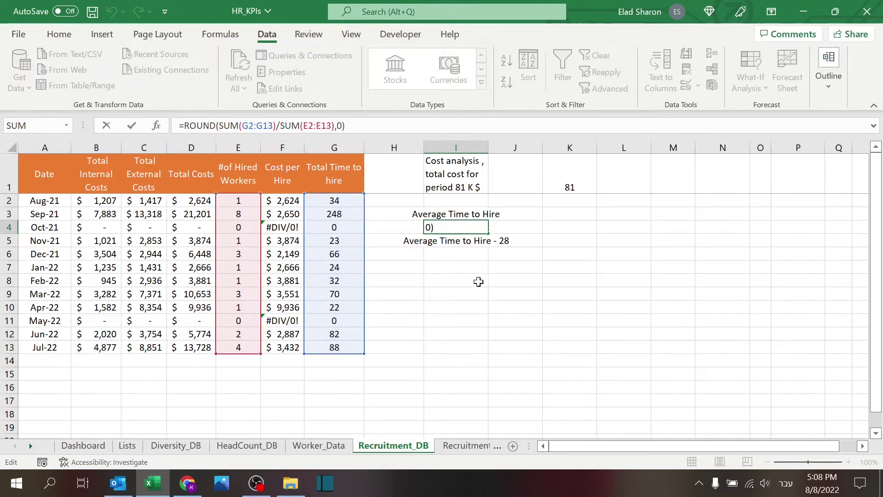
key("ctrl+Return")
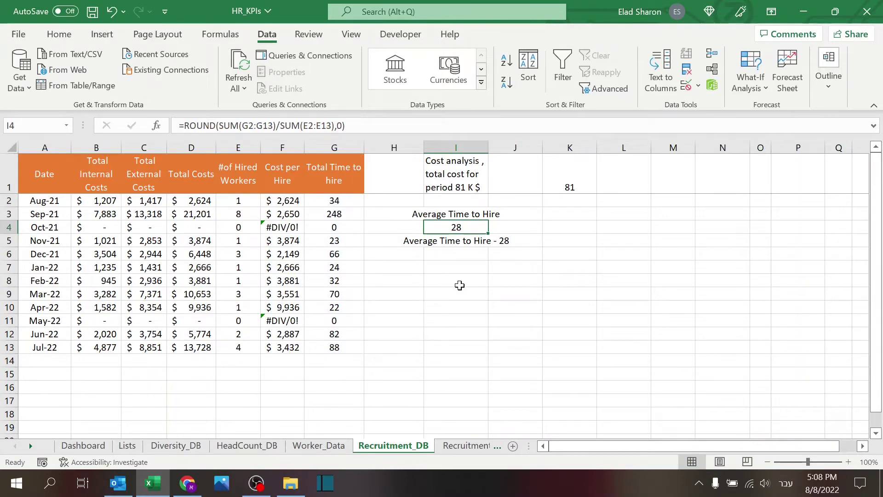
left_click(467, 168)
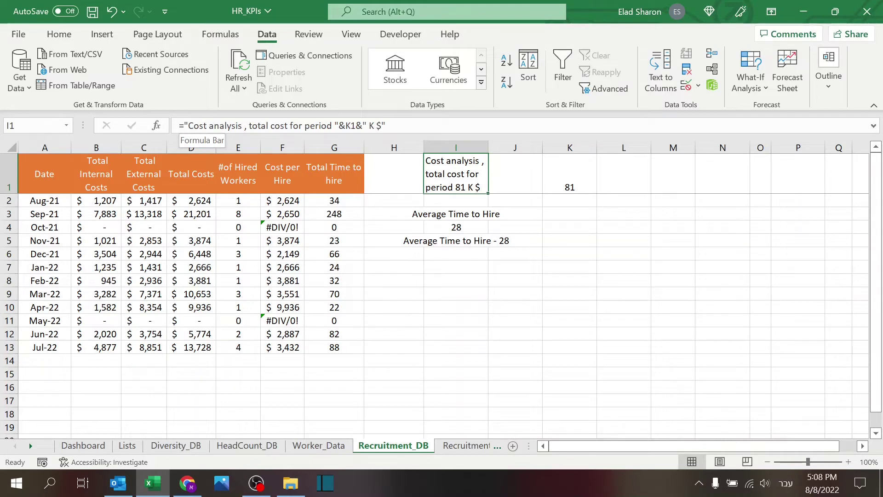
left_click(388, 126)
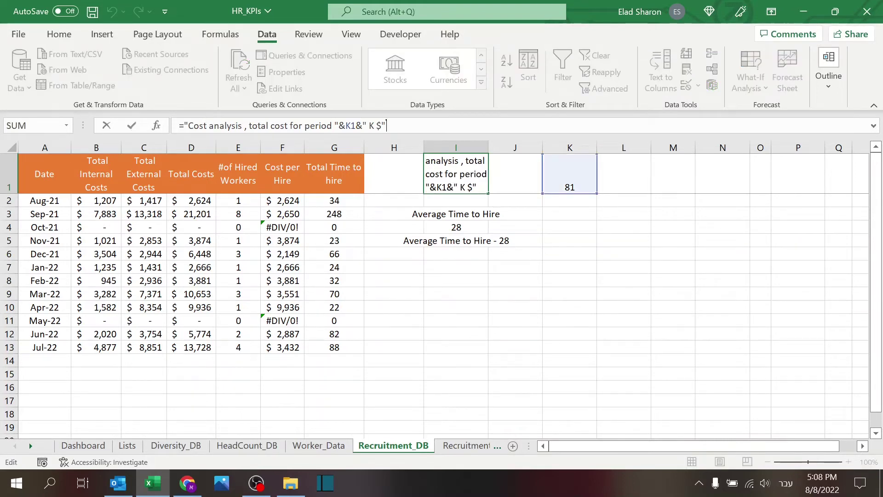
left_click(566, 166)
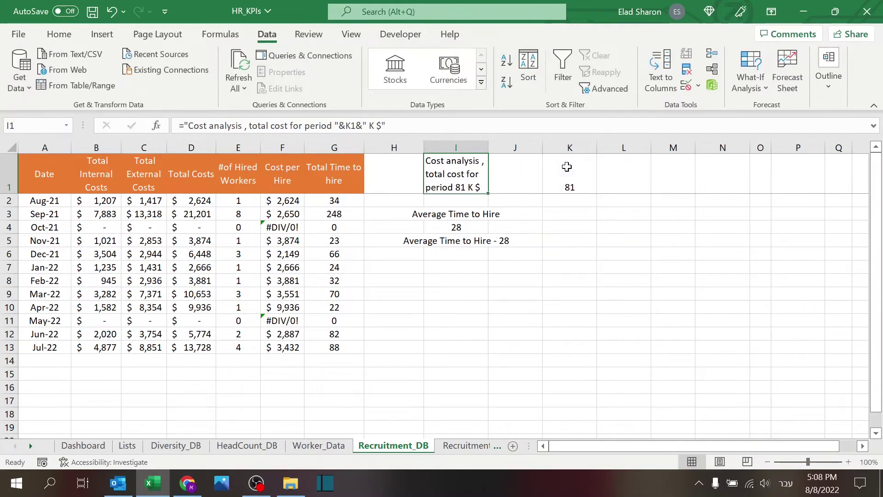
key("F2")
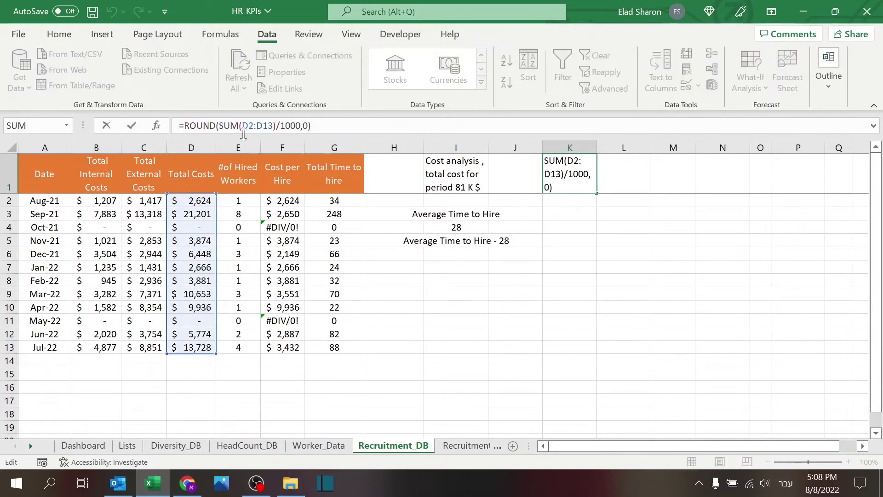
left_click(309, 130)
key("ctrl+Return")
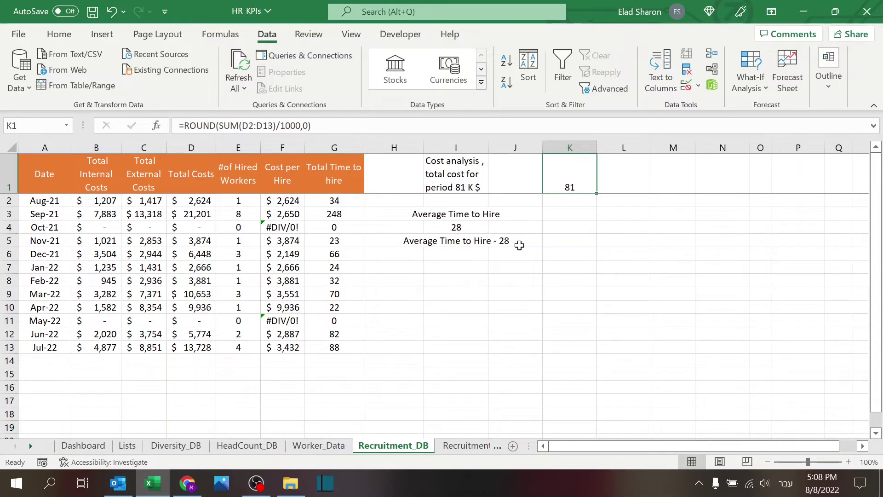
left_click(455, 239)
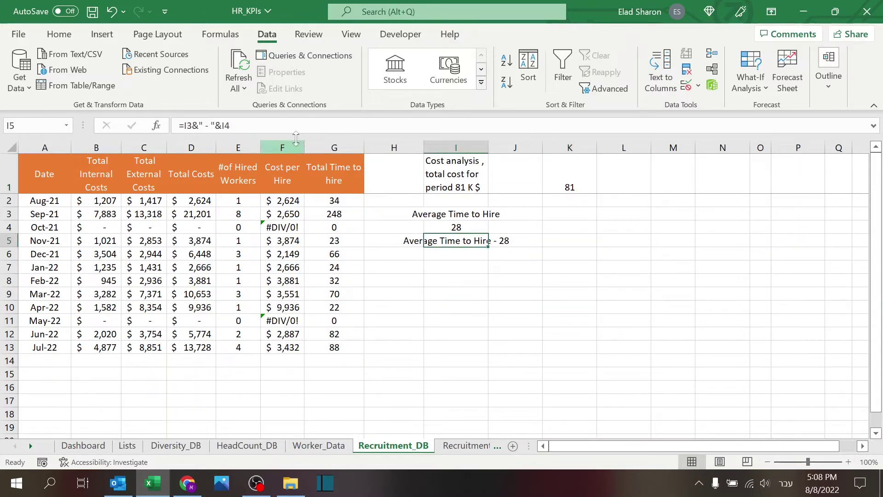
key("F2")
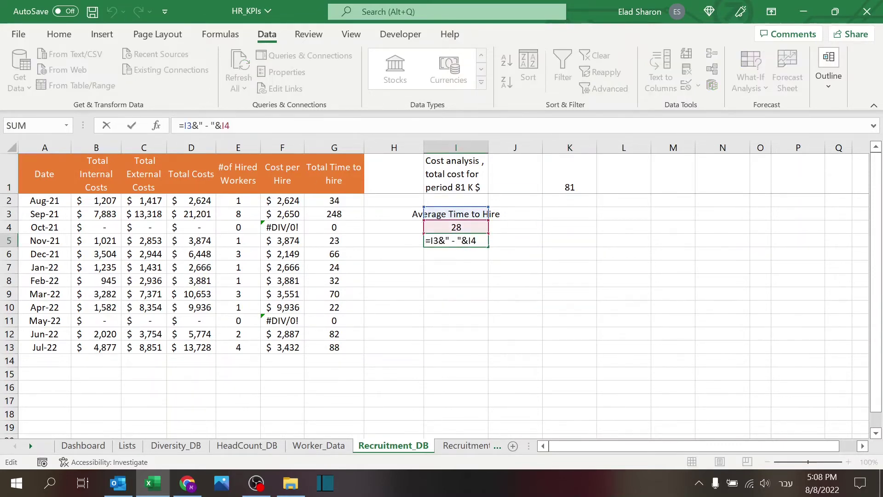
key("Return")
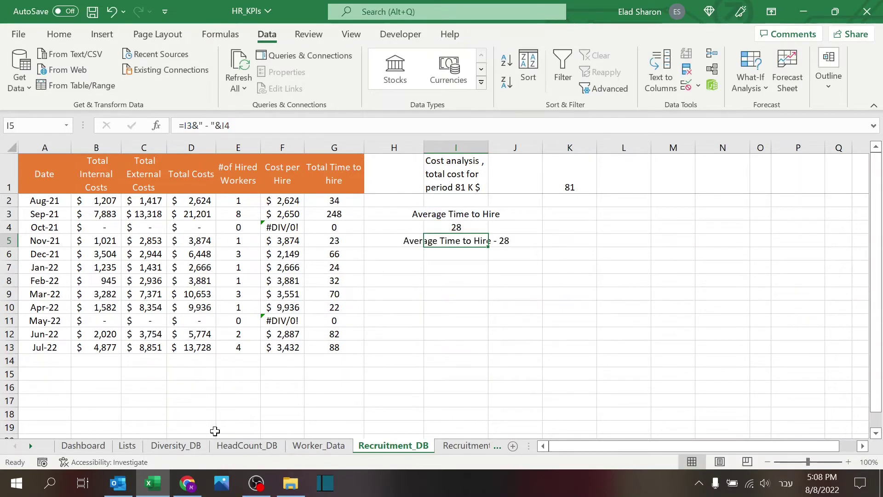
left_click(97, 445)
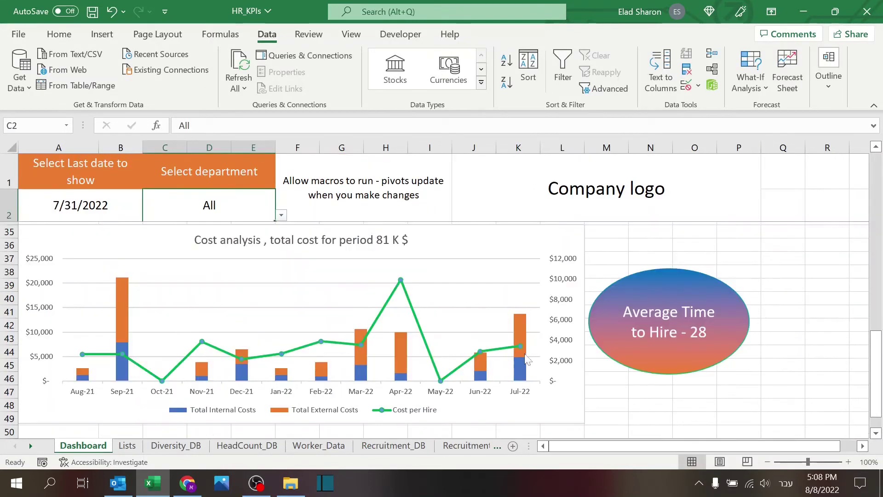
left_click(662, 326)
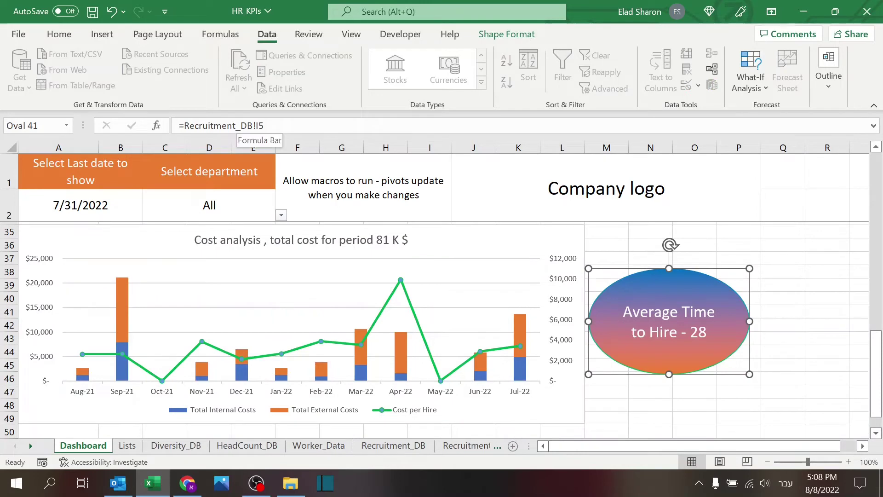
key("Escape")
left_click(394, 445)
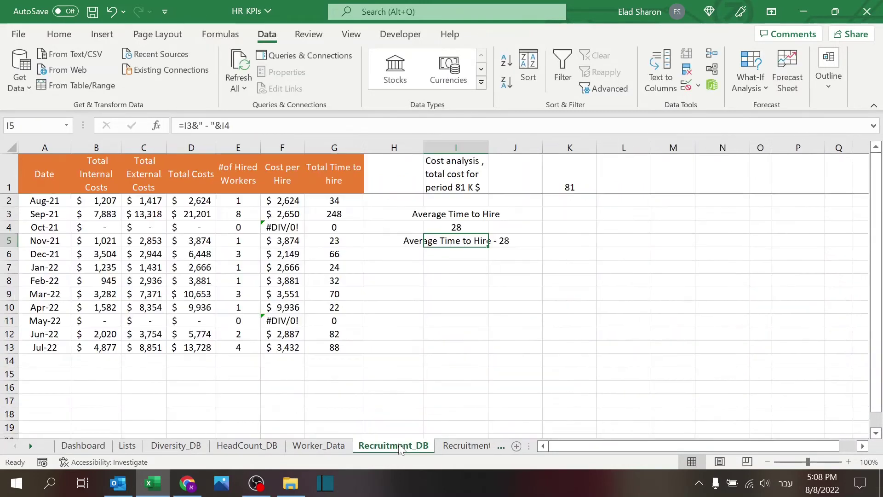
left_click(458, 221)
left_click(457, 227)
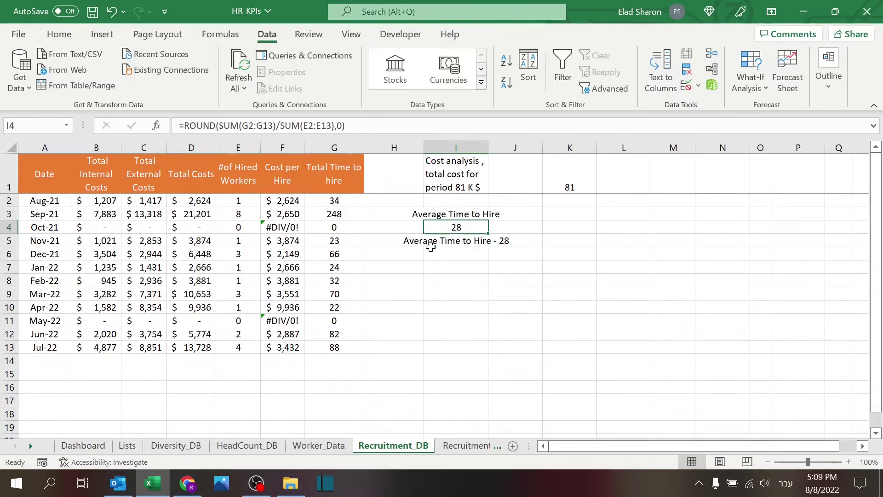
key("Down")
key("Down")
key("Down")
key("Down")
left_click(97, 444)
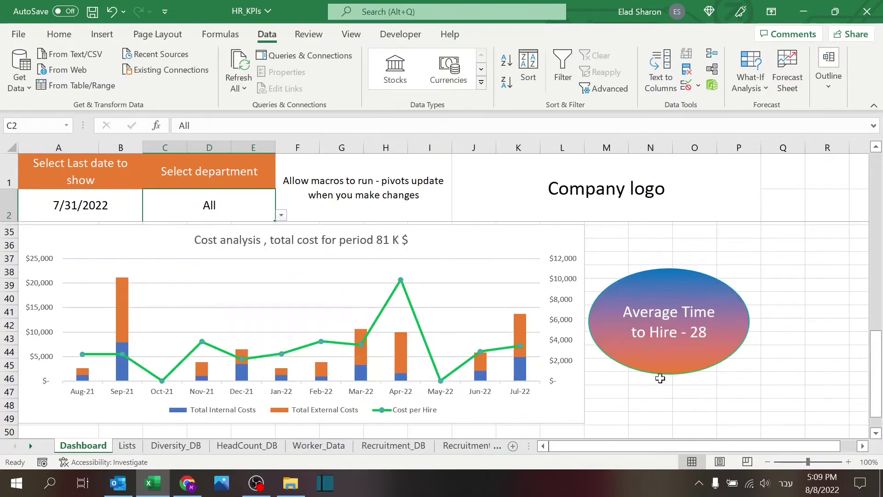
left_click(499, 233)
left_click(677, 254)
Select the table A1:G13, try a clustered column chart, then delete it
left_click(393, 445)
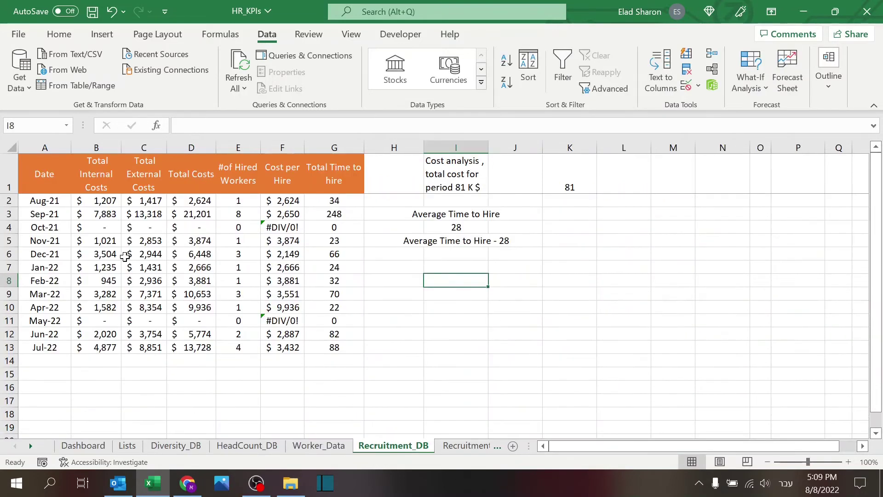
left_click(53, 170)
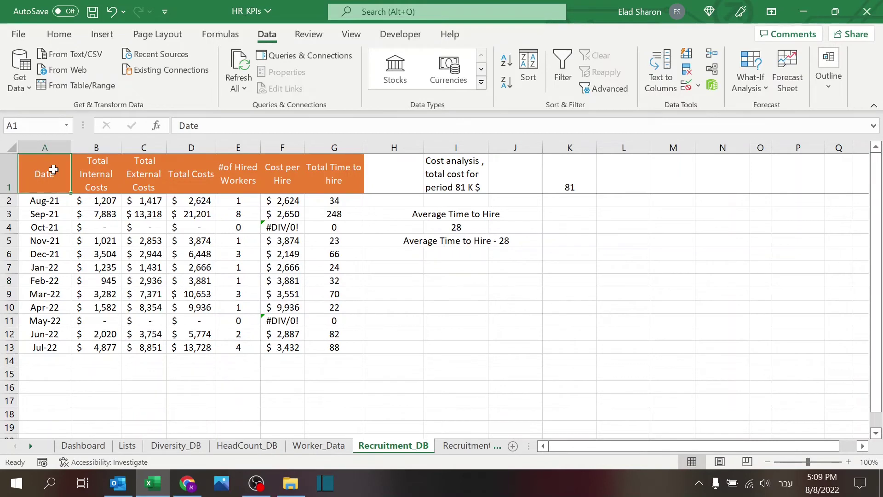
left_click_drag(53, 169, 319, 348)
left_click(102, 35)
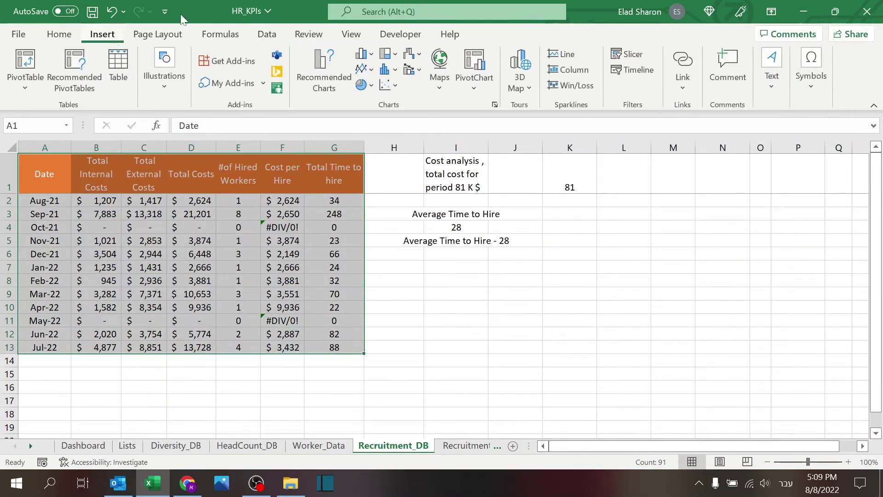
left_click(362, 54)
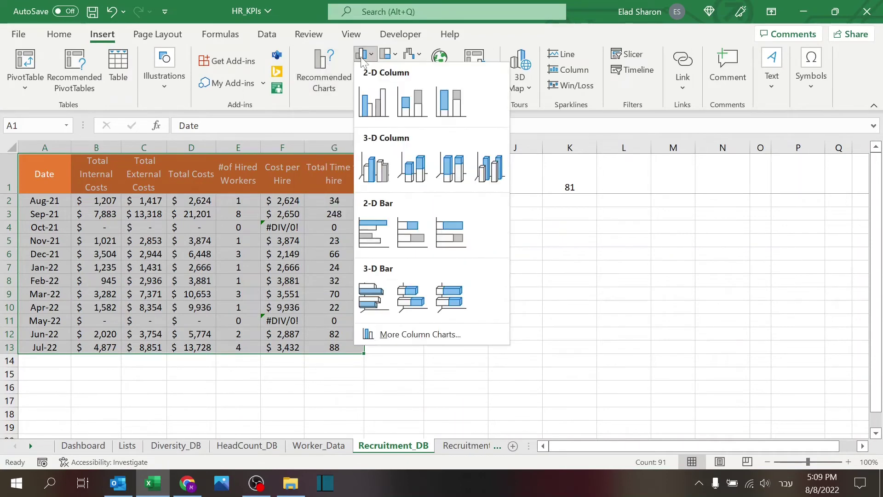
left_click(374, 102)
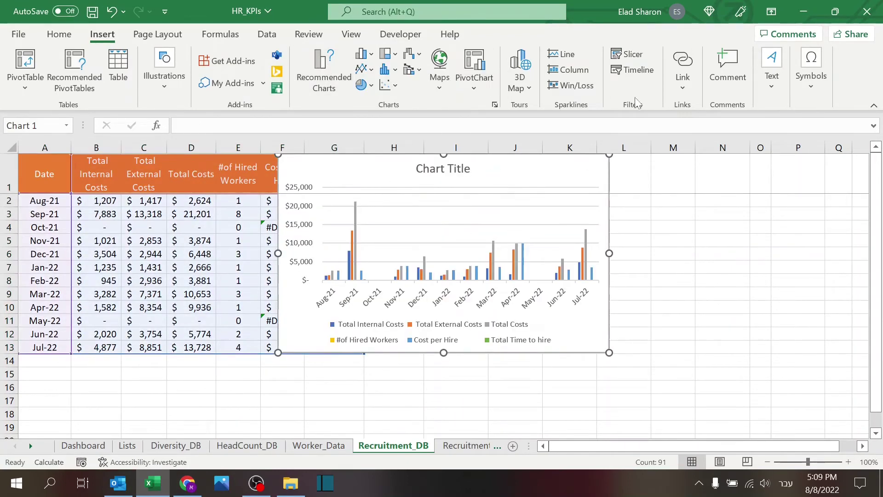
key("Delete")
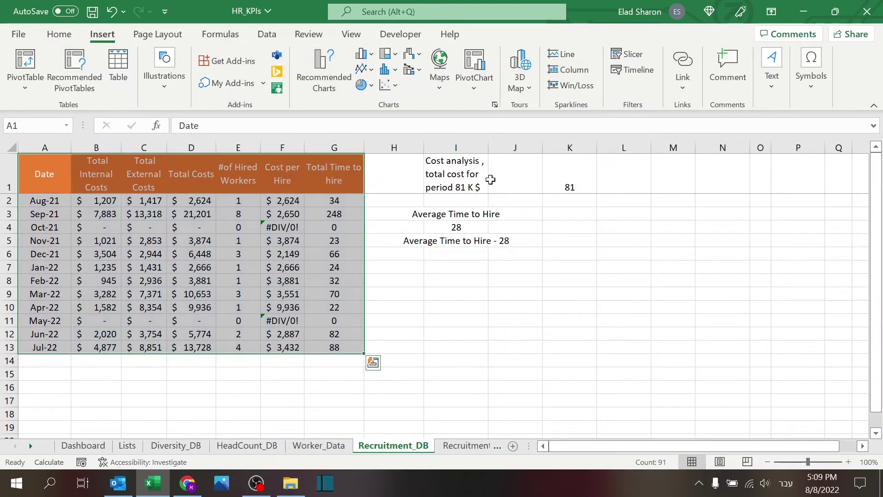
Insert a Clustered Column - Line combo chart from All Charts and move it beside the table
left_click(325, 74)
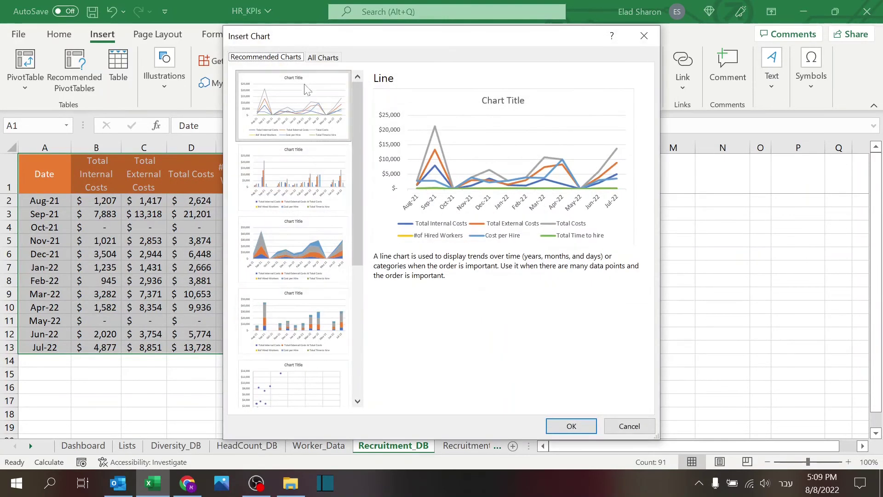
left_click(322, 57)
left_click(280, 378)
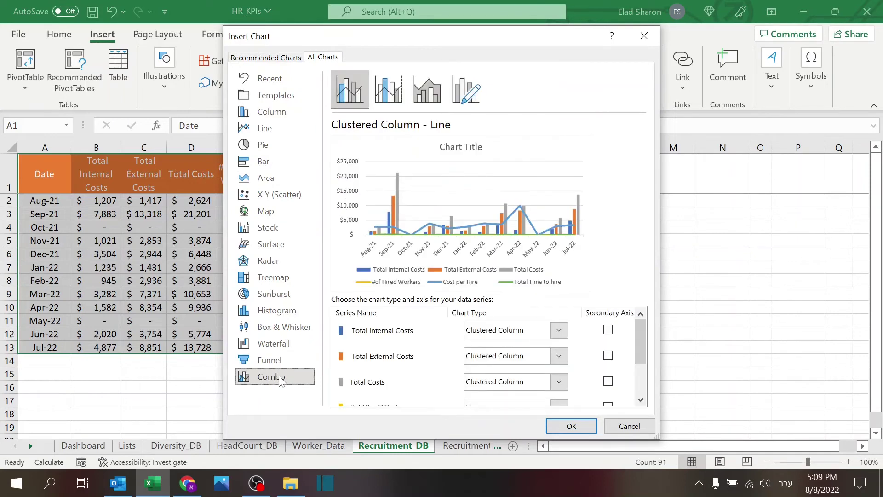
left_click(592, 431)
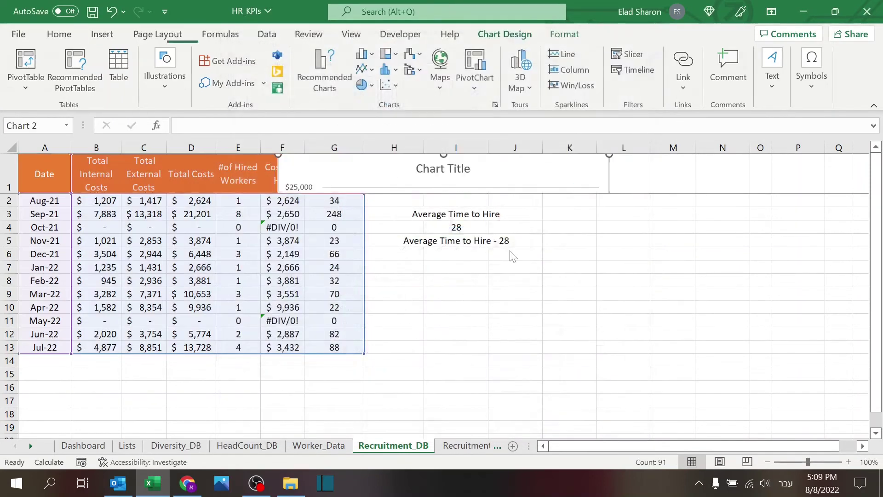
left_click_drag(534, 195, 563, 234)
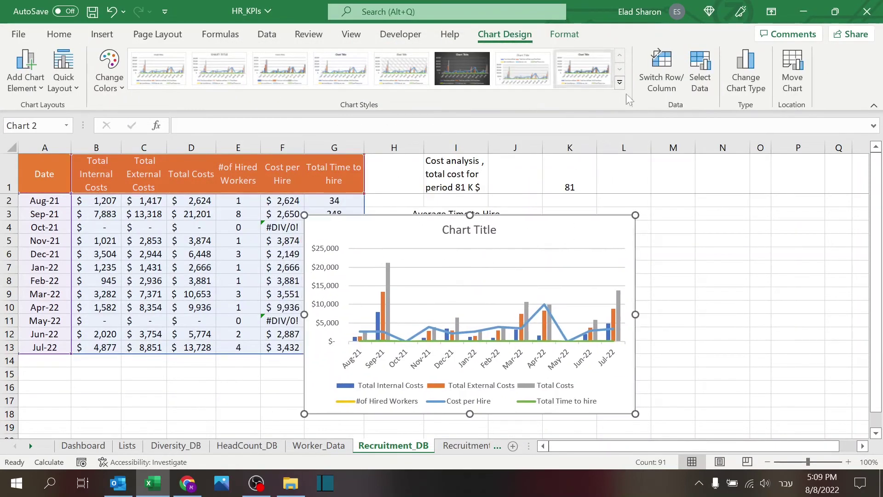
Remove Total Costs, #of Hired Workers and Total Time to hire from the chart's data series
left_click(699, 72)
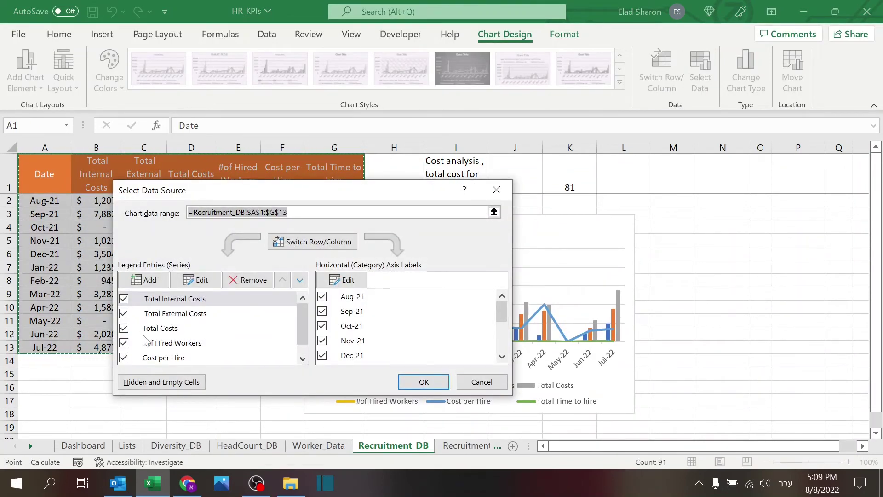
left_click(124, 328)
left_click(123, 343)
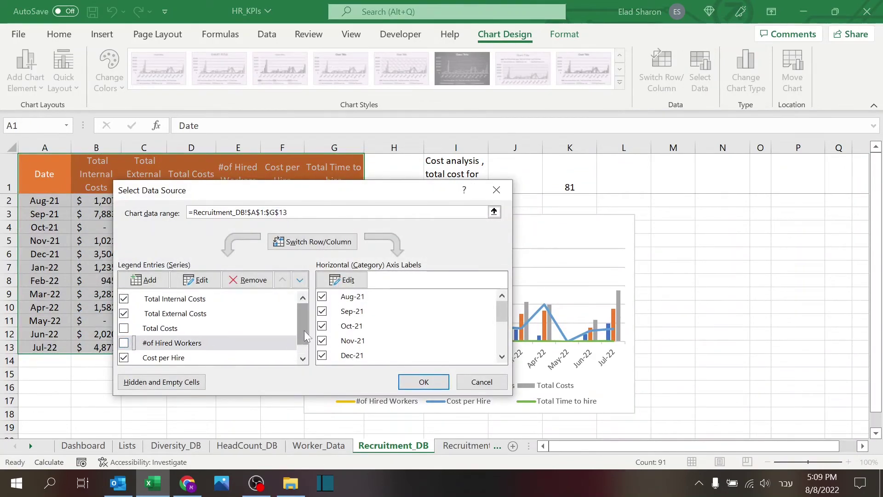
scroll(304, 330, "down", 1)
left_click(124, 357)
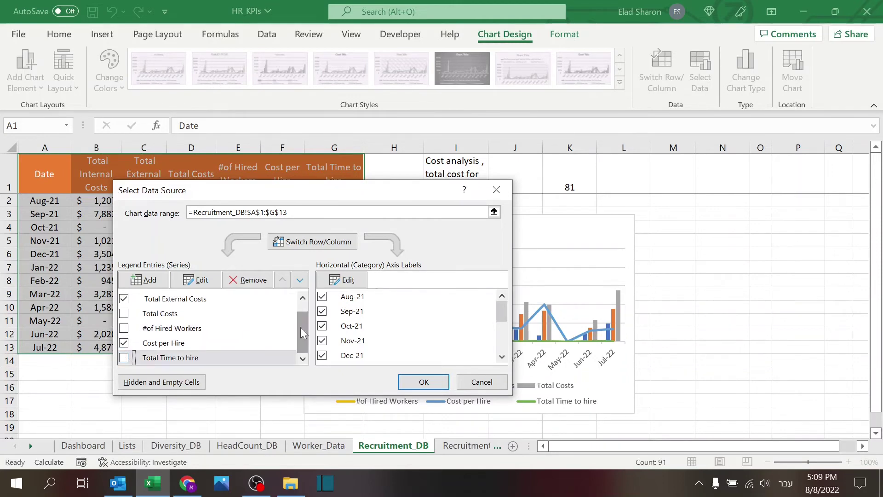
left_click_drag(301, 327, 197, 364)
left_click(417, 381)
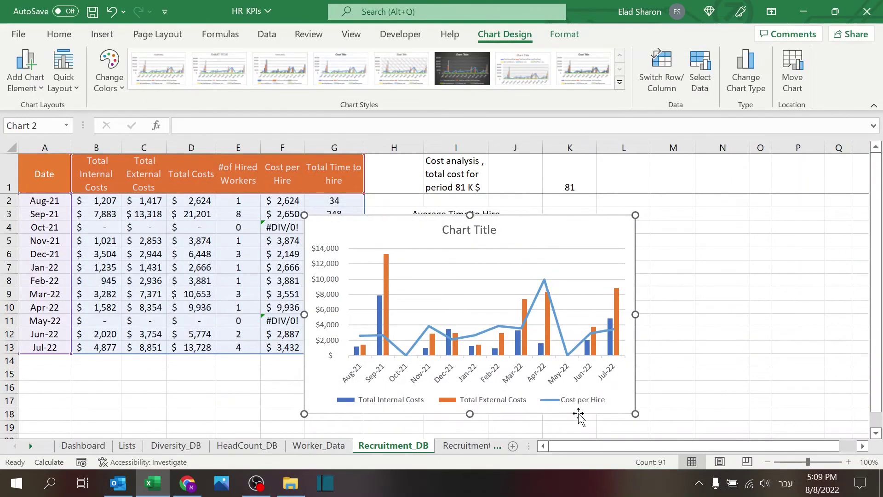
Make the cost series Stacked Column and Cost per Hire a Line with Markers
left_click(741, 69)
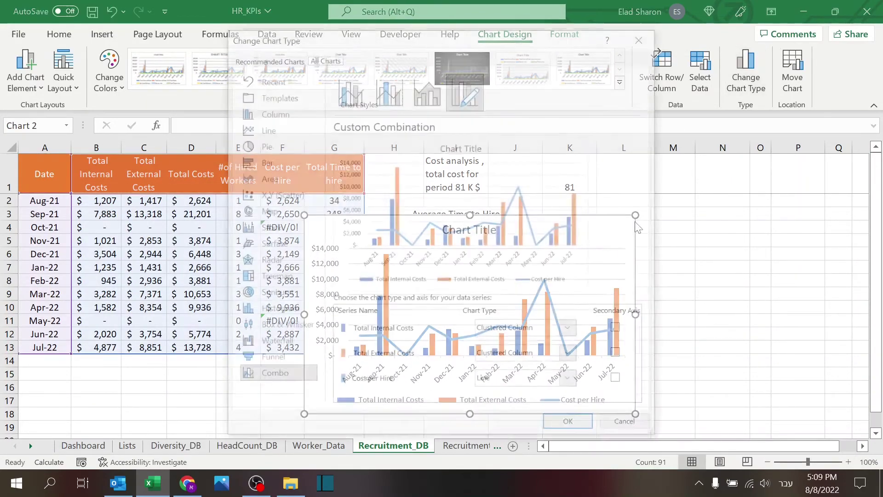
left_click(570, 329)
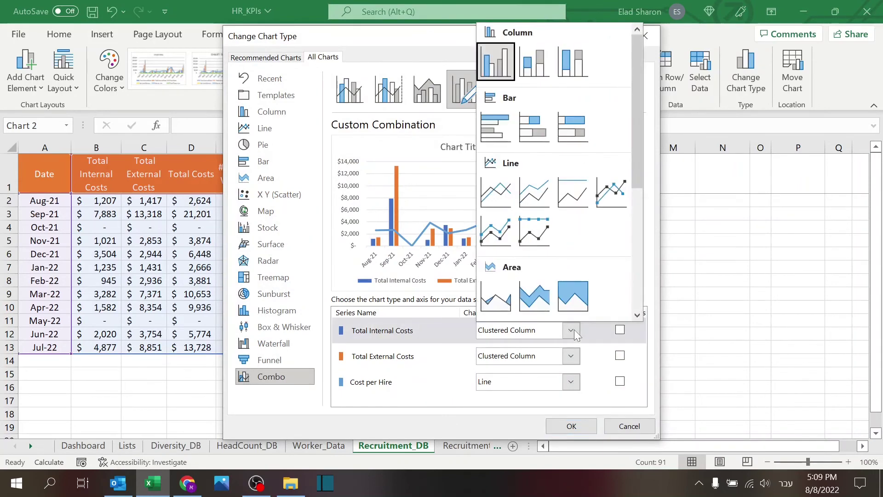
left_click(534, 61)
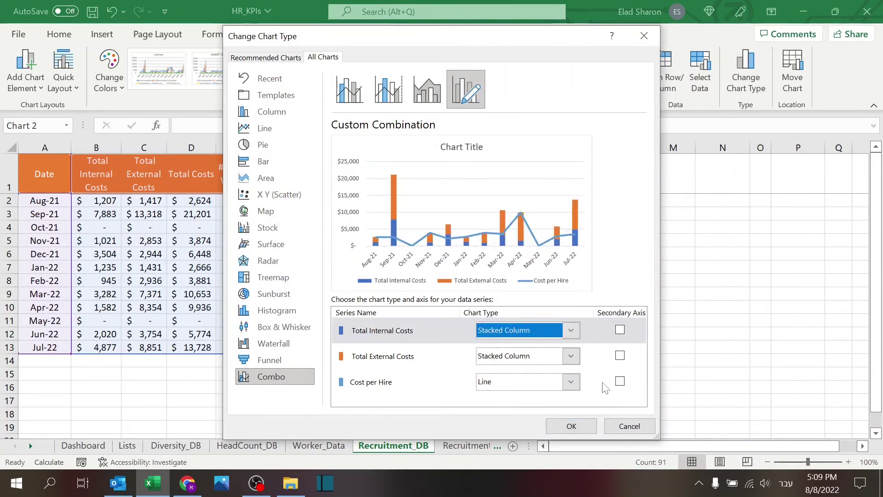
left_click(571, 382)
left_click(612, 243)
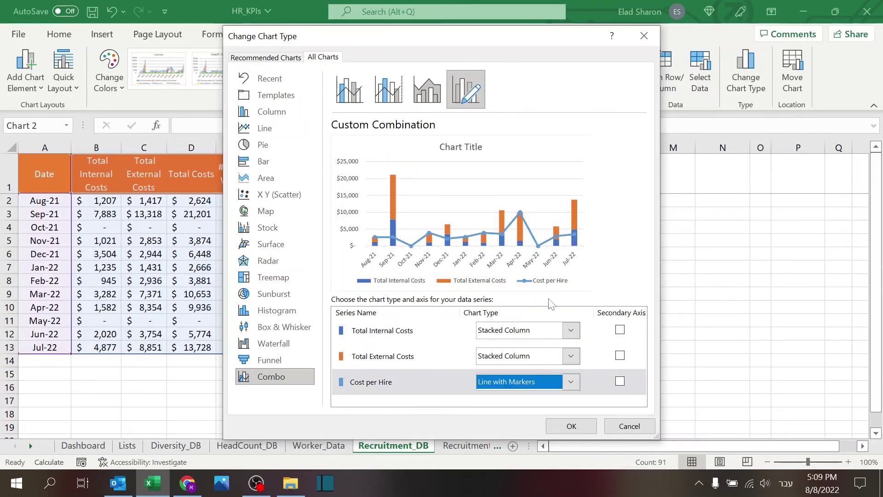
left_click(571, 426)
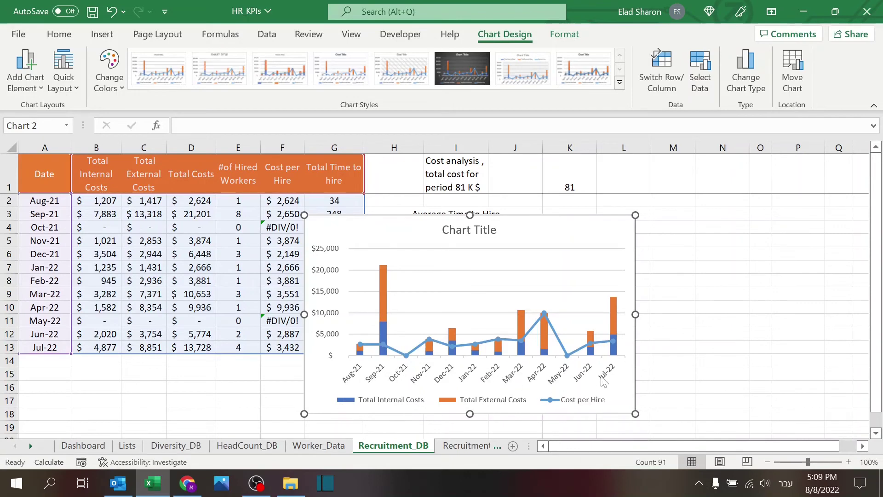
Link the chart title to cell I1 with the formula =I1
left_click(481, 230)
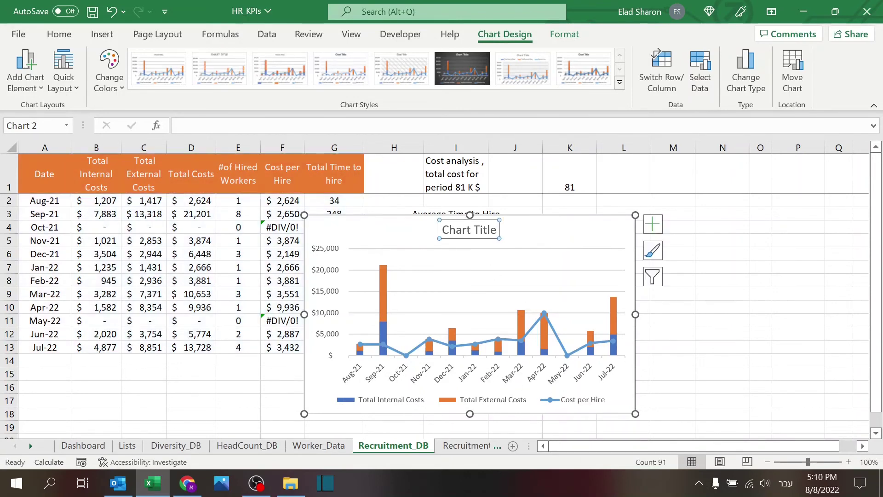
type("=")
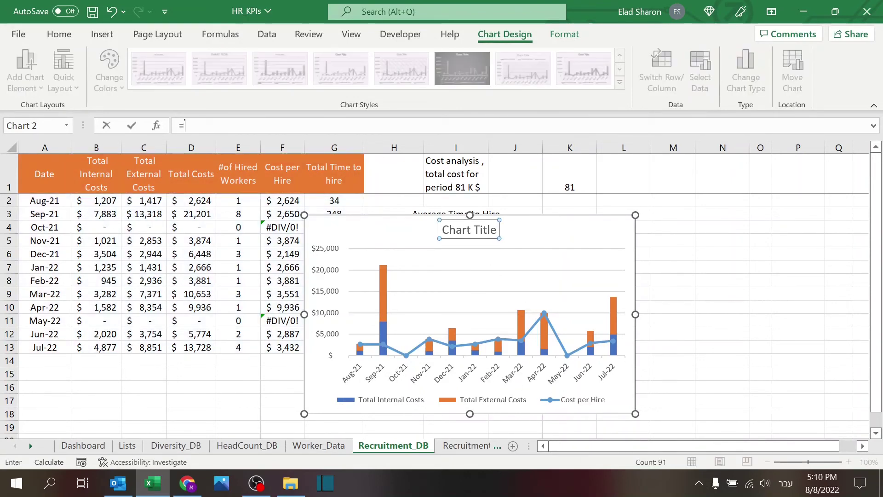
left_click(446, 165)
key("Return")
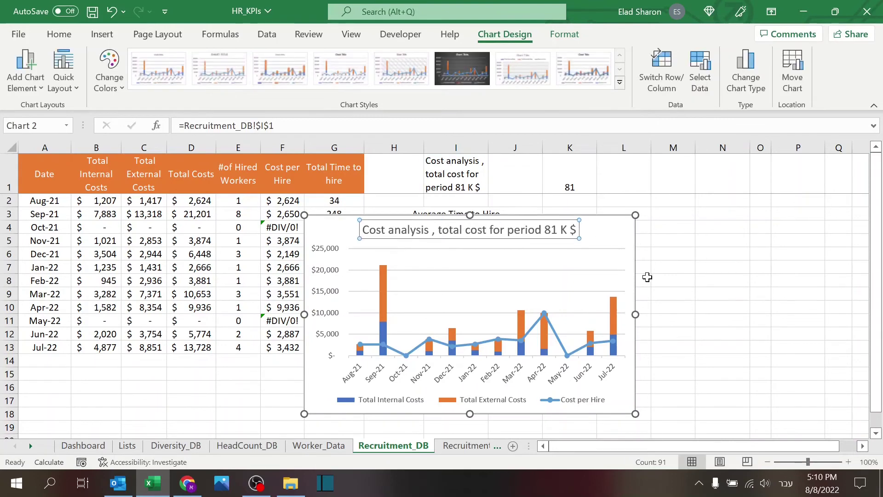
Remove the chart from Recruitment_DB and view the Dashboard's finished cost chart
left_click(676, 305)
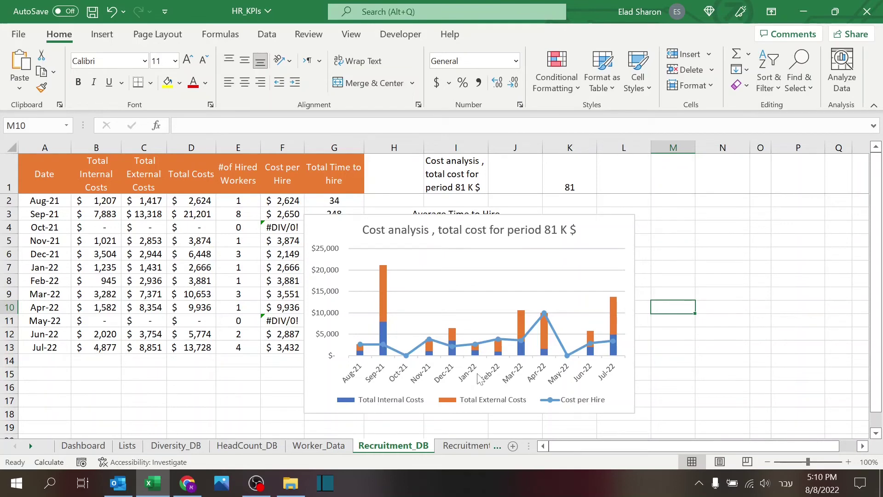
left_click(604, 230)
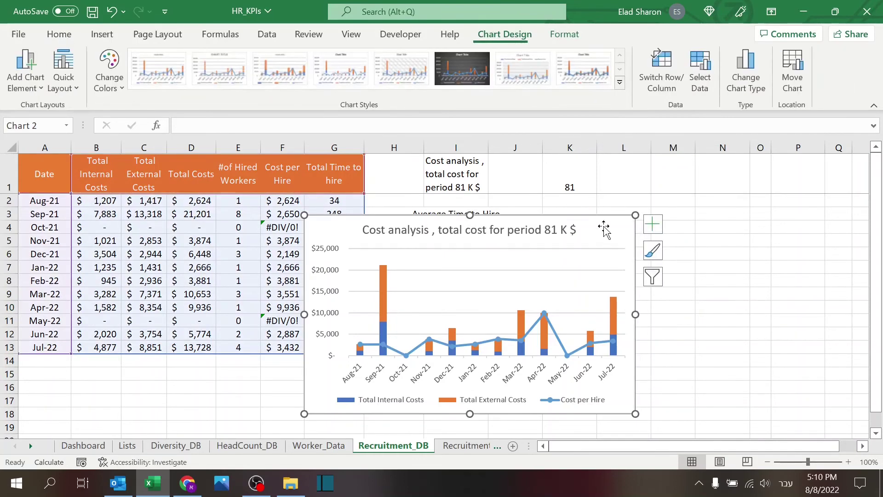
key("Delete")
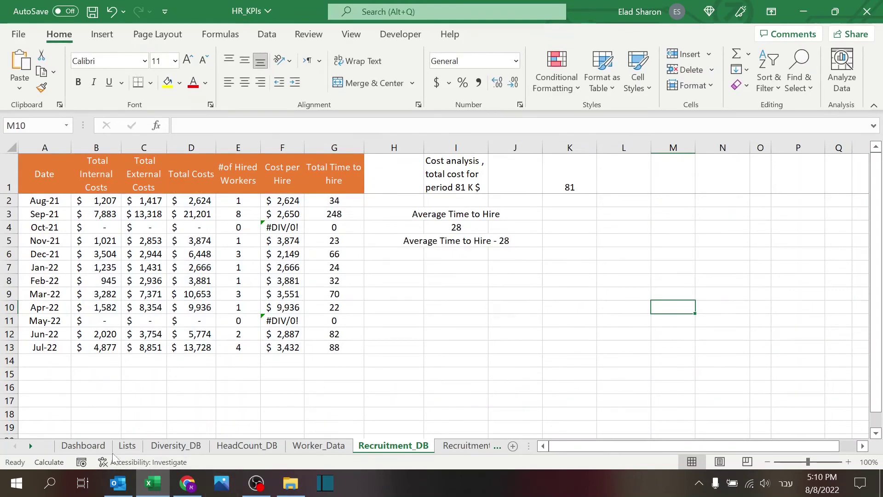
left_click(103, 446)
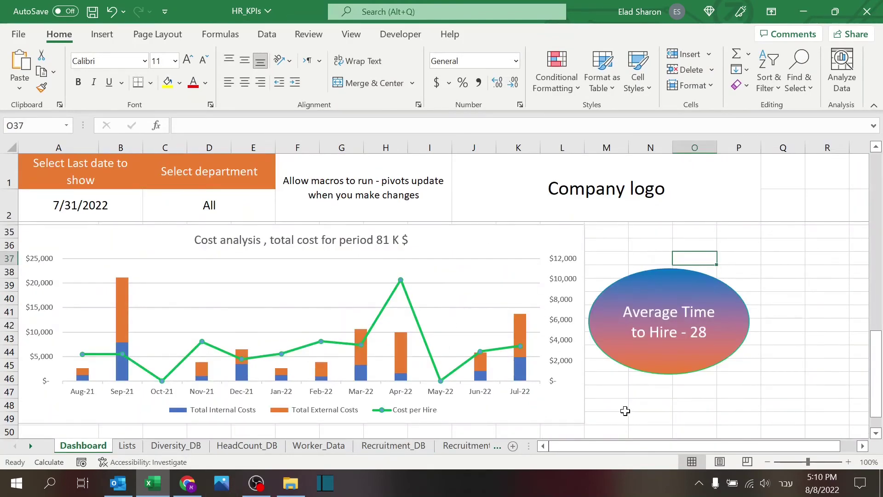
left_click(693, 278)
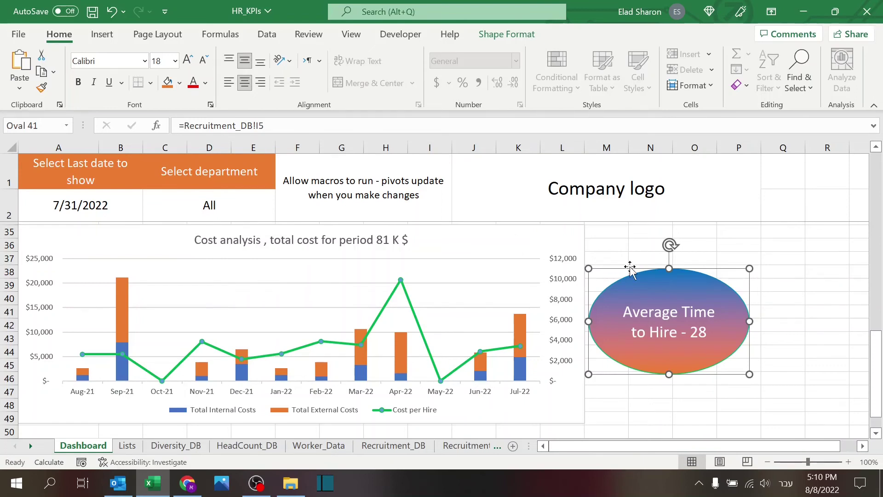
right_click(645, 278)
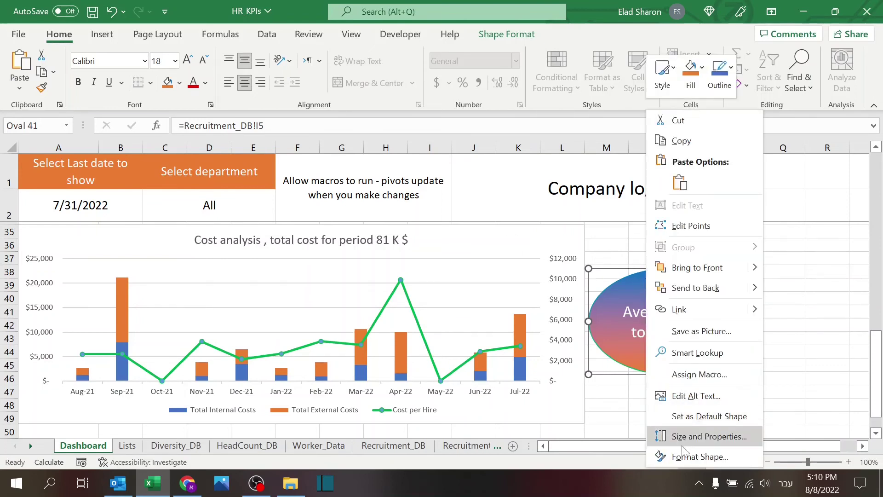
left_click(692, 456)
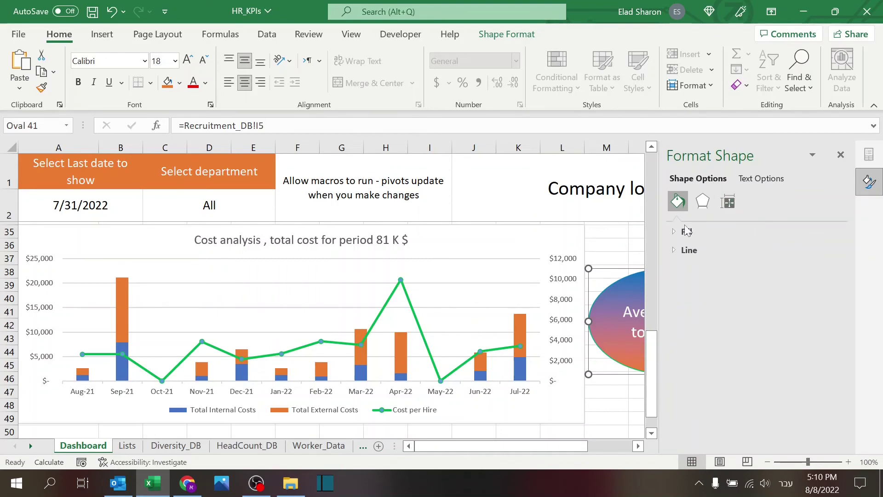
left_click(682, 230)
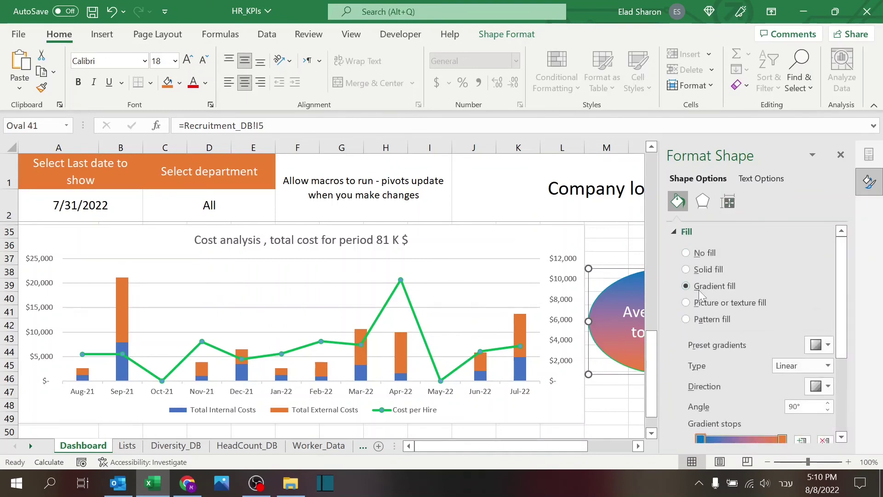
scroll(826, 298, "down", 4)
scroll(745, 343, "up", 1)
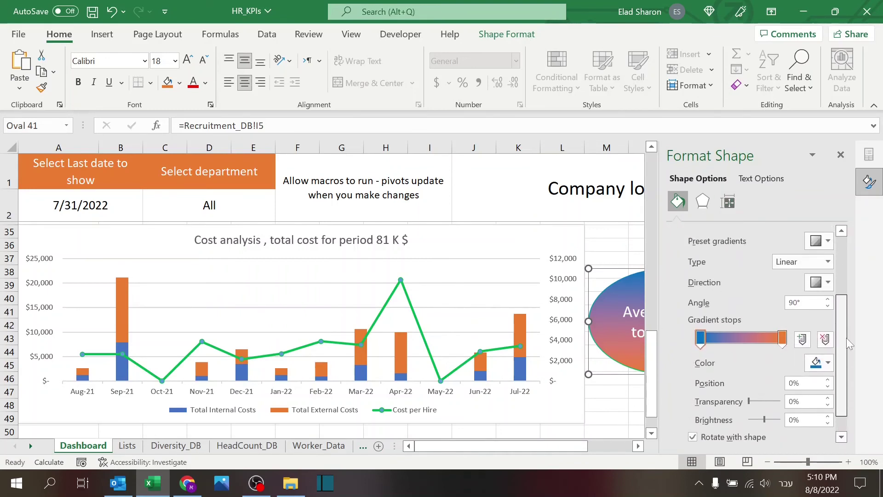
left_click(701, 339)
left_click(782, 339)
left_click(841, 154)
left_click(798, 312)
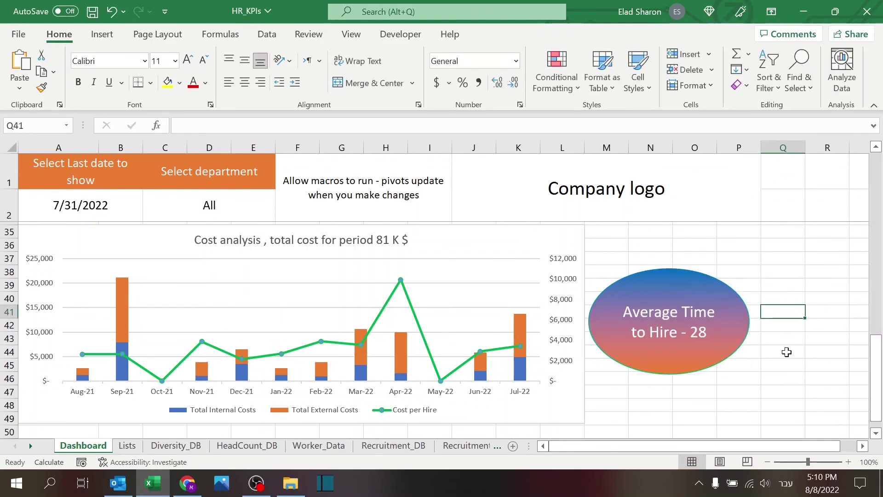